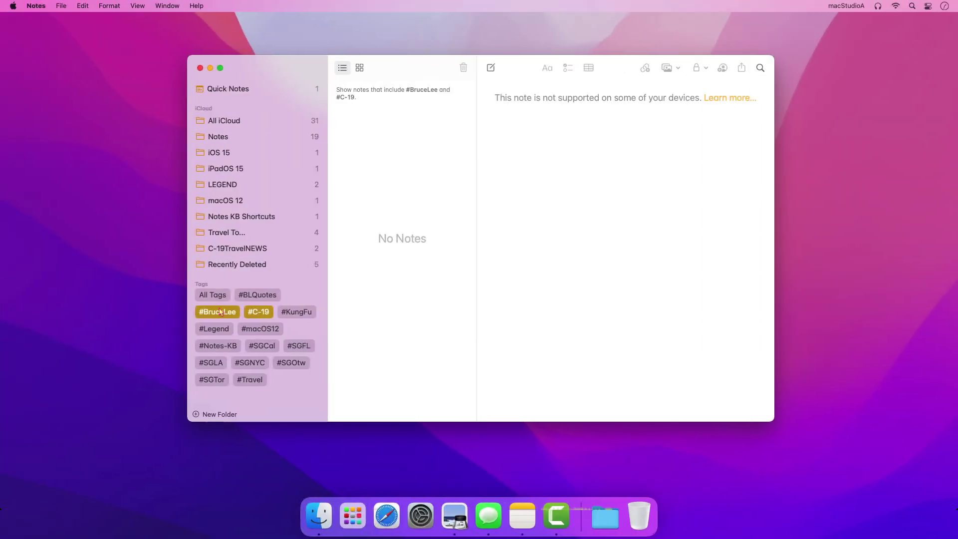
Step: Launch Notes from the Dock and bring up the Bruce Lee Quotes note in LEGEND
{"action": "left_click", "coordinate": [217, 312]}
{"action": "left_click", "coordinate": [283, 363]}
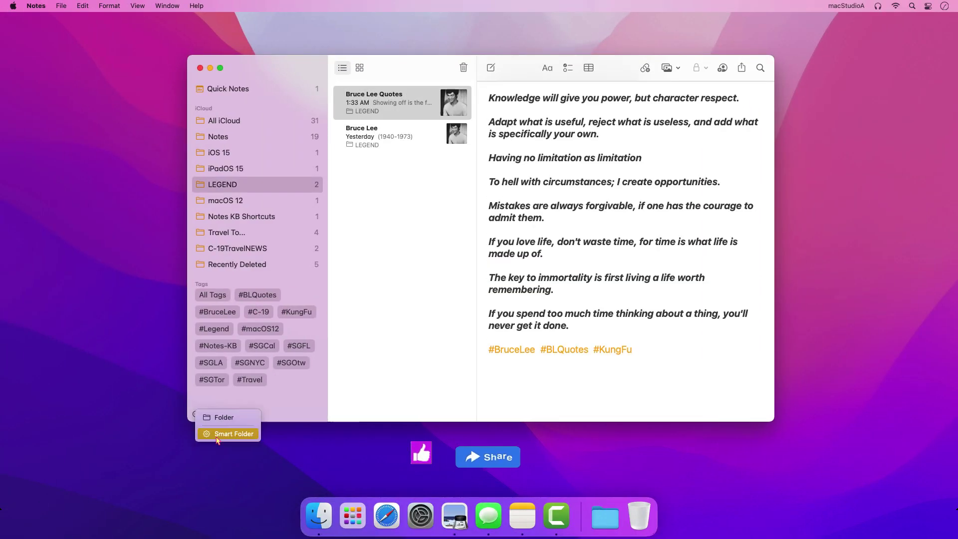
{"action": "left_click", "coordinate": [220, 428]}
{"action": "type", "text": "BRUCE"}
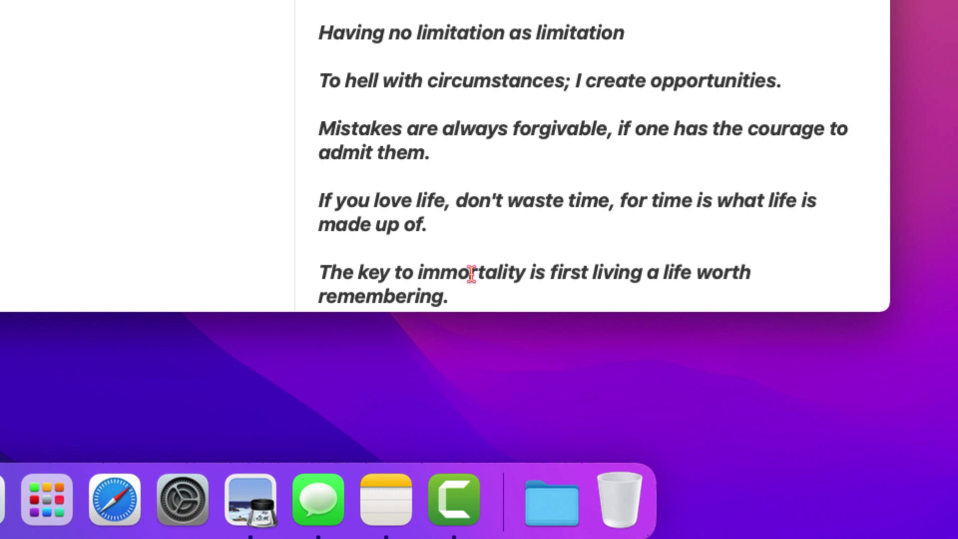
Step: Append a #KungFu tag after #BLQuotes at the end of the Bruce Lee Quotes note
{"action": "scroll", "coordinate": [472, 270], "scroll_direction": "down", "scroll_amount": 1}
{"action": "scroll", "coordinate": [472, 268], "scroll_direction": "down", "scroll_amount": 5}
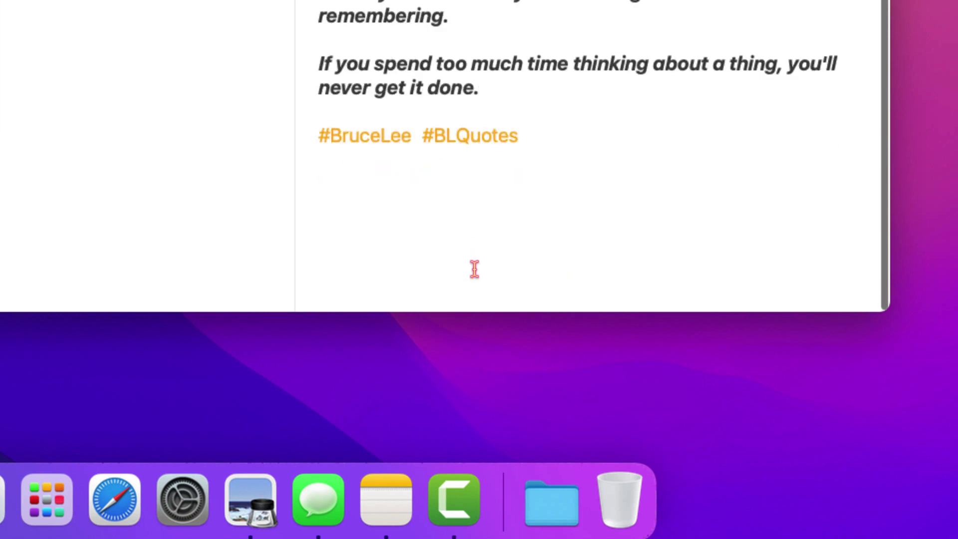
{"action": "left_click", "coordinate": [574, 145]}
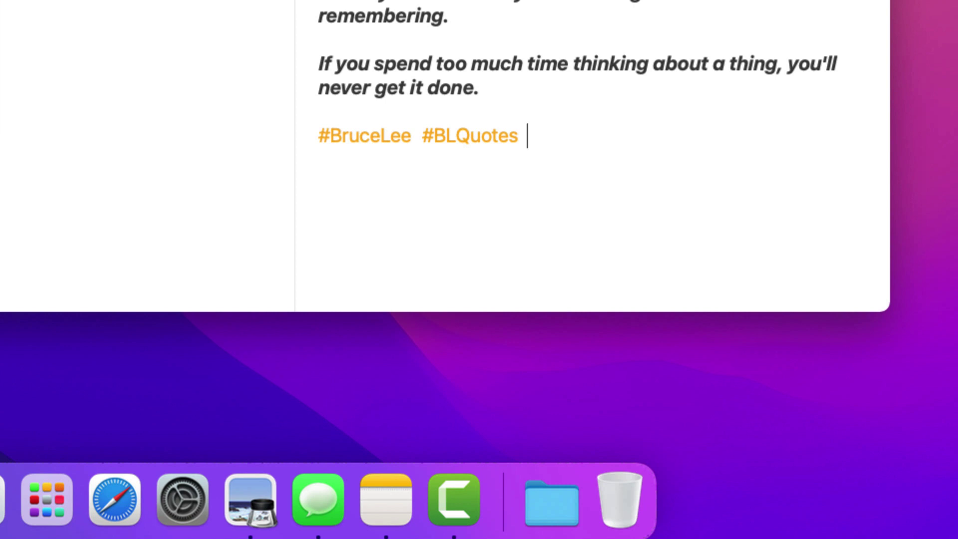
{"action": "type", "text": "#"}
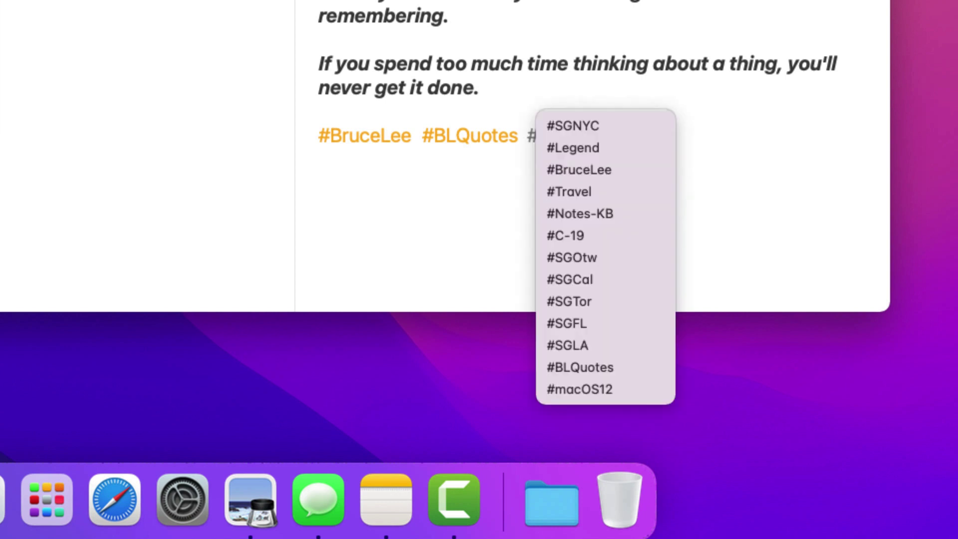
{"action": "type", "text": "K"}
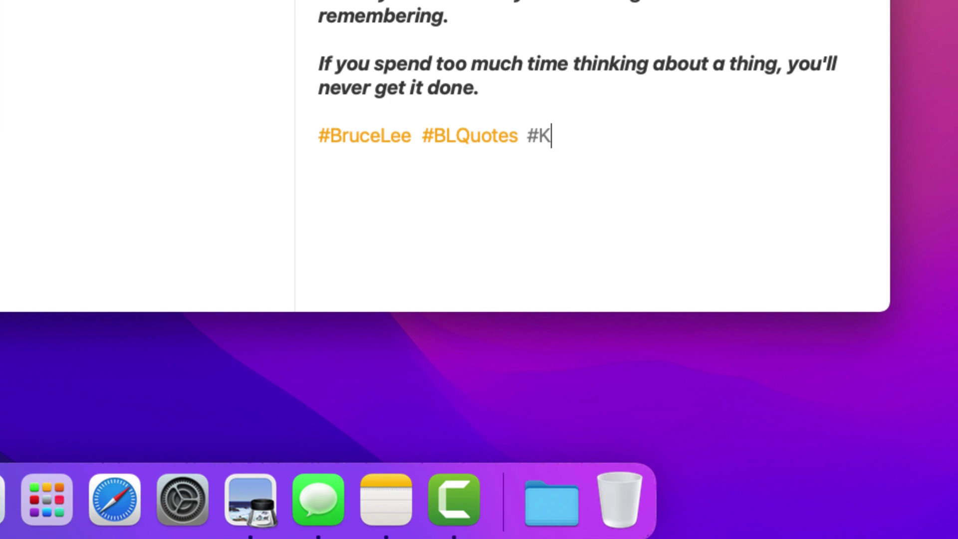
{"action": "type", "text": "ungF"}
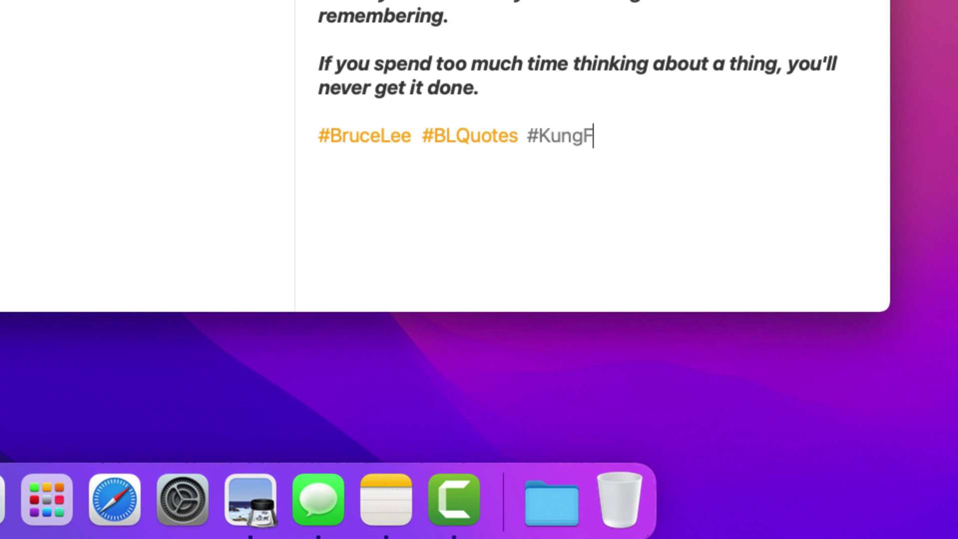
{"action": "type", "text": "u"}
{"action": "key", "text": "Return"}
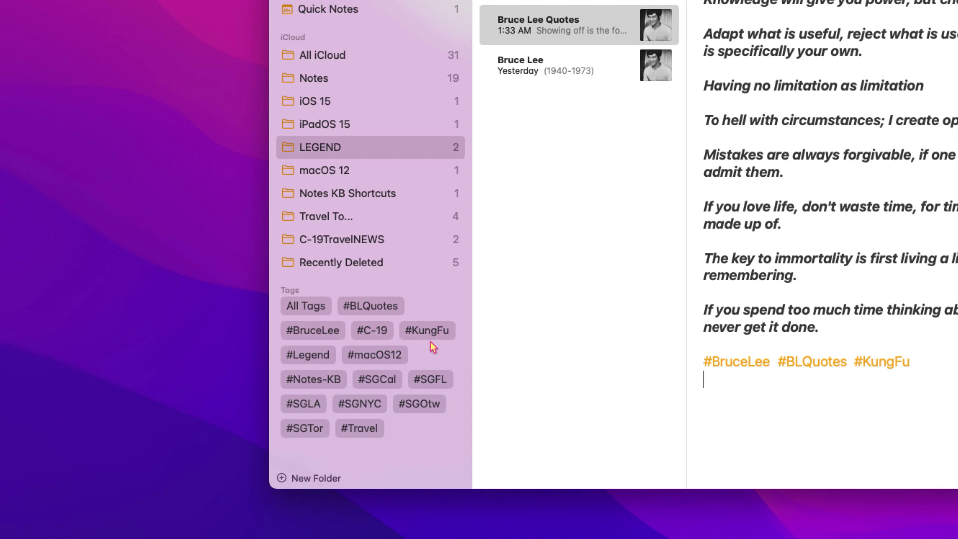
Step: Filter notes by combinations of the #KungFu, #BLQuotes, #BruceLee and #C-19 tags
{"action": "left_click", "coordinate": [429, 338]}
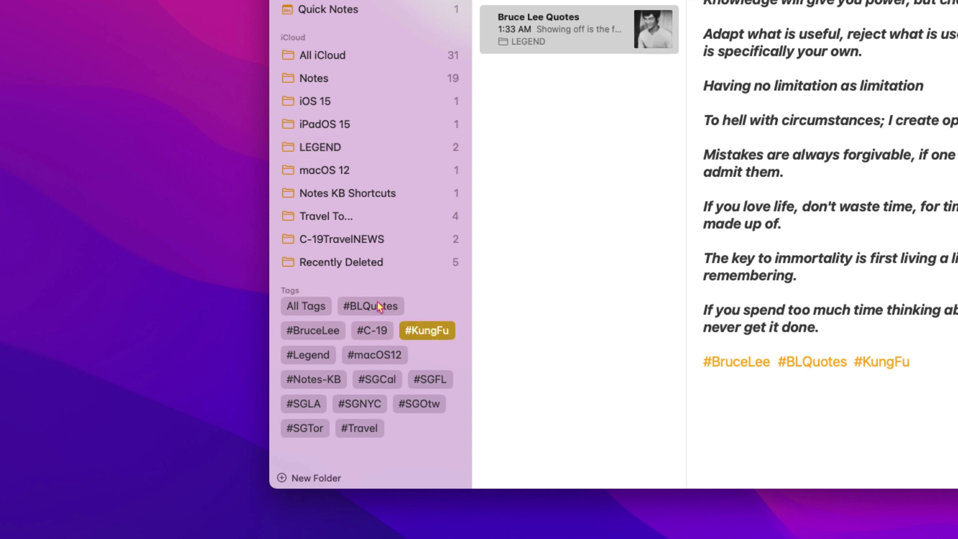
{"action": "left_click", "coordinate": [378, 306]}
{"action": "left_click", "coordinate": [327, 331]}
{"action": "left_click", "coordinate": [410, 331]}
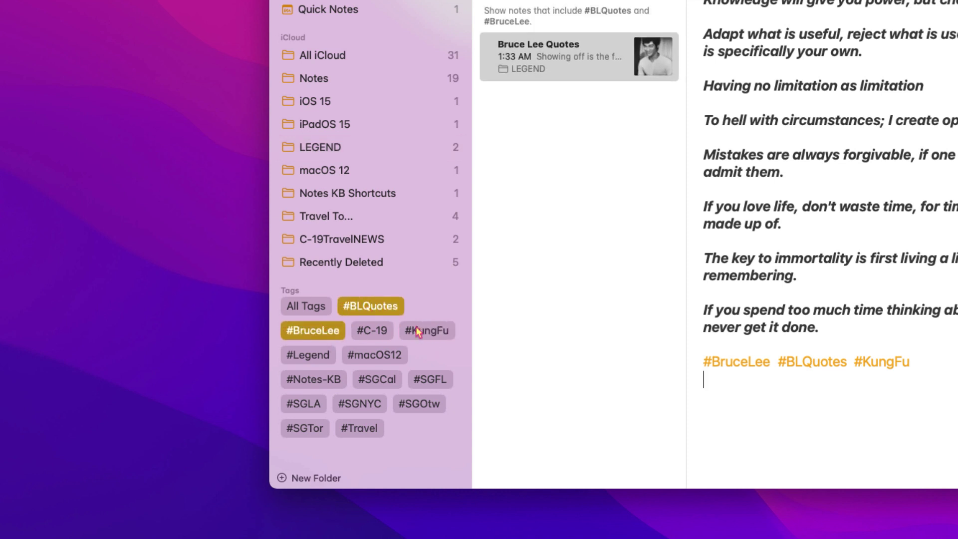
{"action": "left_click", "coordinate": [374, 332]}
{"action": "left_click", "coordinate": [371, 306]}
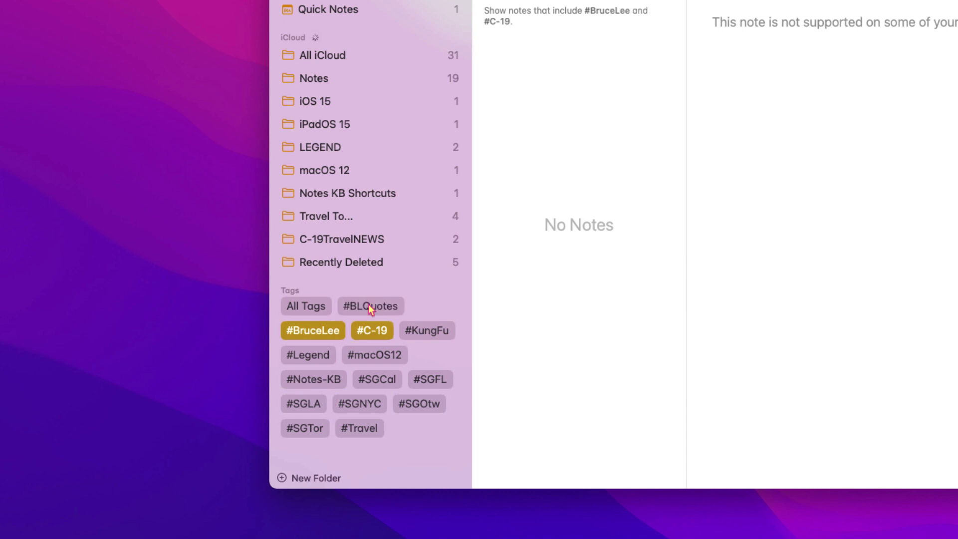
{"action": "left_click", "coordinate": [319, 331]}
Step: Narrow the #C-19 notes by #SGOtw, then clear both tag filters
{"action": "left_click", "coordinate": [411, 404]}
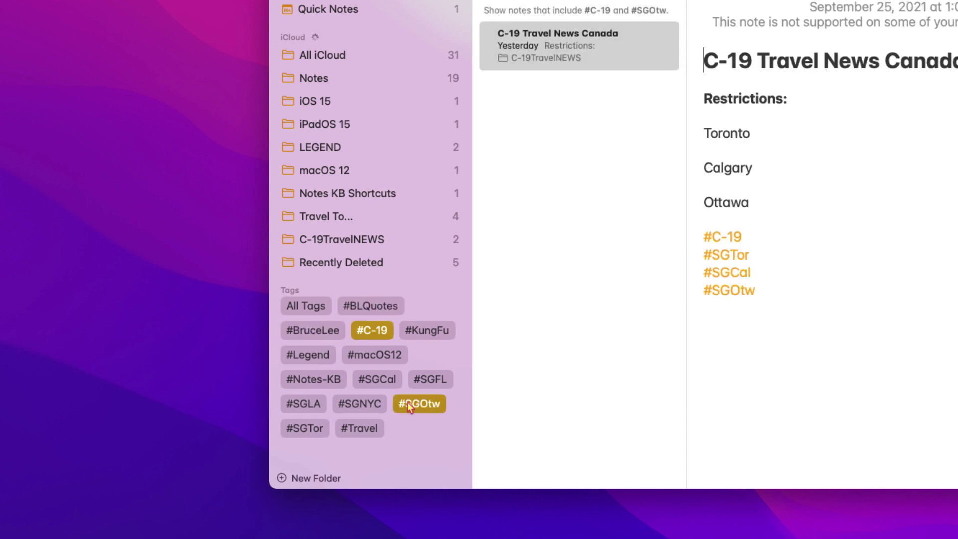
{"action": "left_click", "coordinate": [409, 405]}
{"action": "left_click", "coordinate": [371, 332]}
Step: Combine #Travel with #SGTor and #SGLA, clear the filters, then toggle All Tags
{"action": "left_click", "coordinate": [362, 428]}
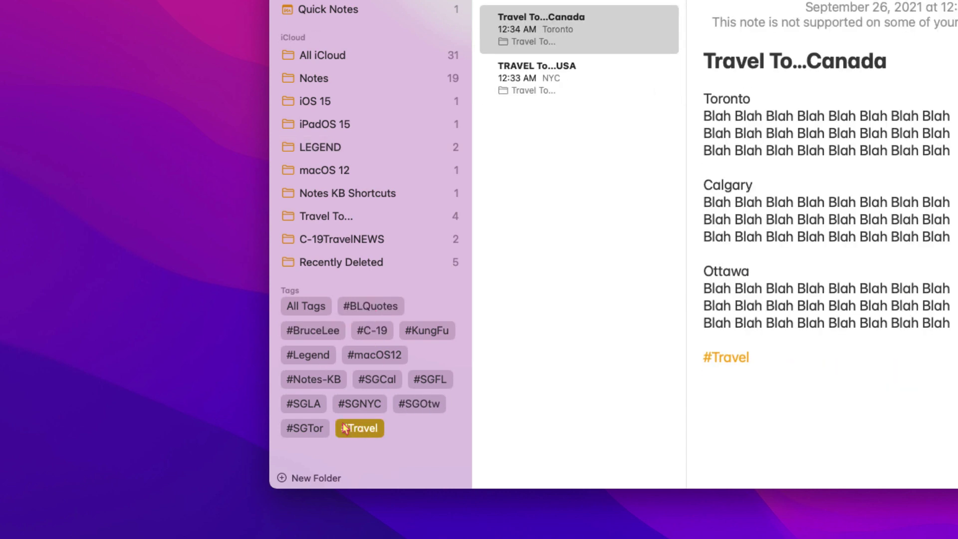
{"action": "left_click", "coordinate": [315, 430]}
{"action": "left_click", "coordinate": [312, 404]}
{"action": "left_click", "coordinate": [306, 428]}
{"action": "left_click", "coordinate": [313, 404]}
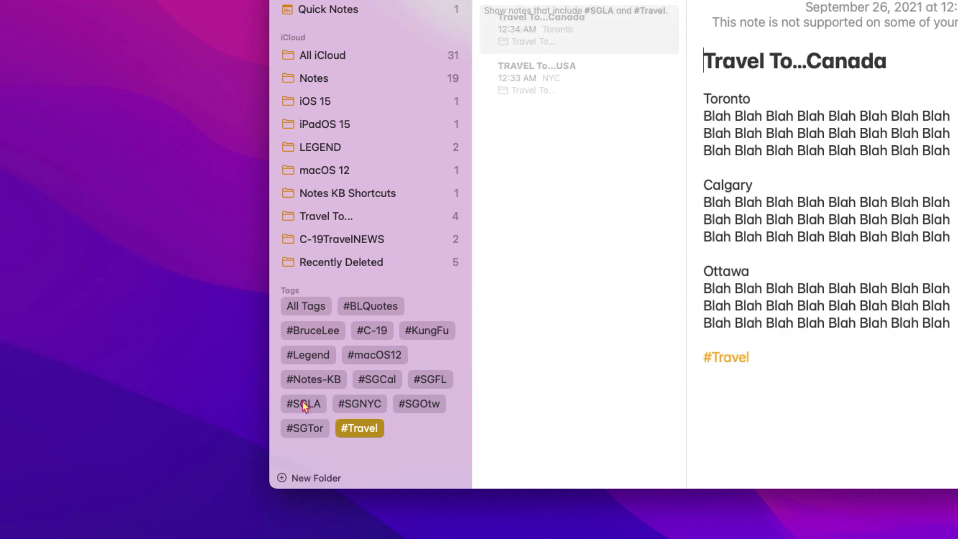
{"action": "left_click", "coordinate": [359, 428]}
{"action": "left_click", "coordinate": [311, 307]}
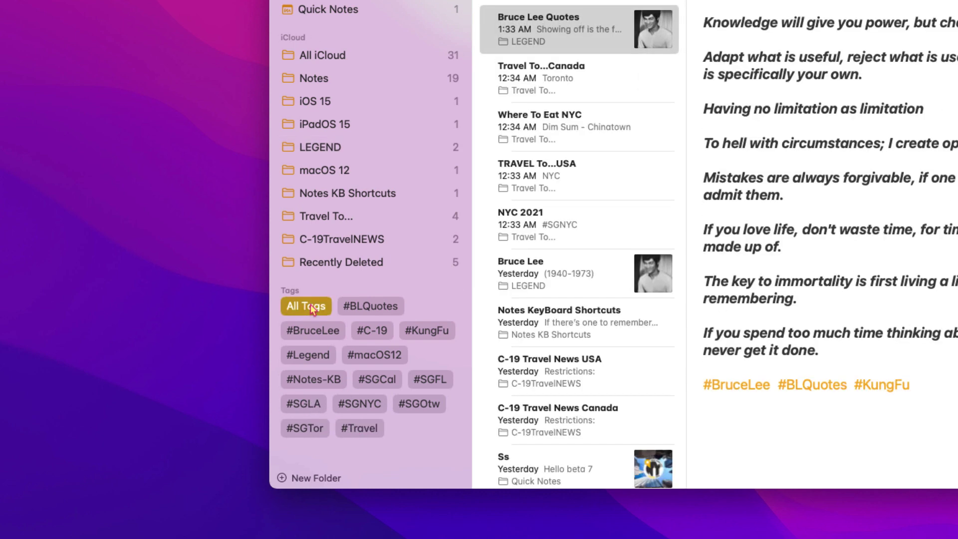
{"action": "left_click", "coordinate": [310, 306]}
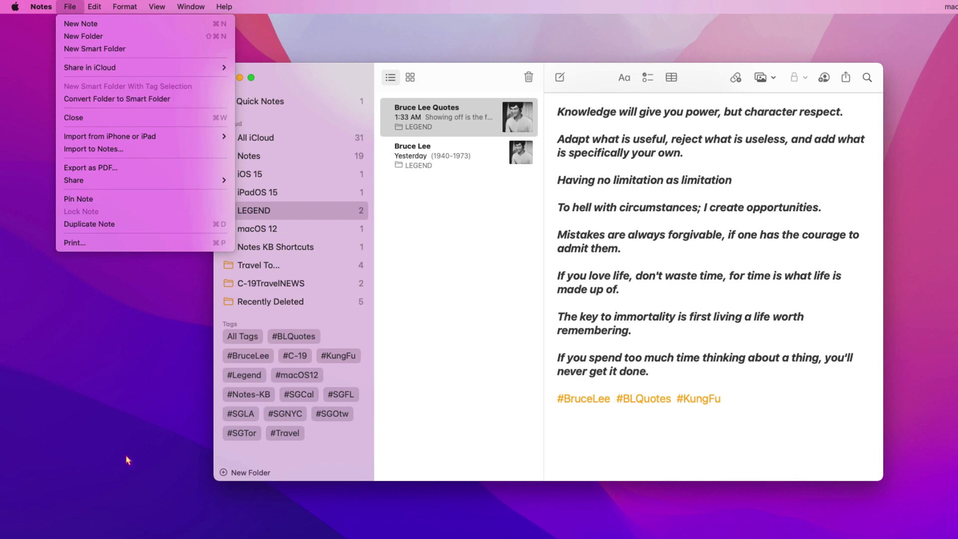
Step: Create a smart folder named BRUCE that filters on the #BruceLee tag
{"action": "left_click", "coordinate": [159, 466]}
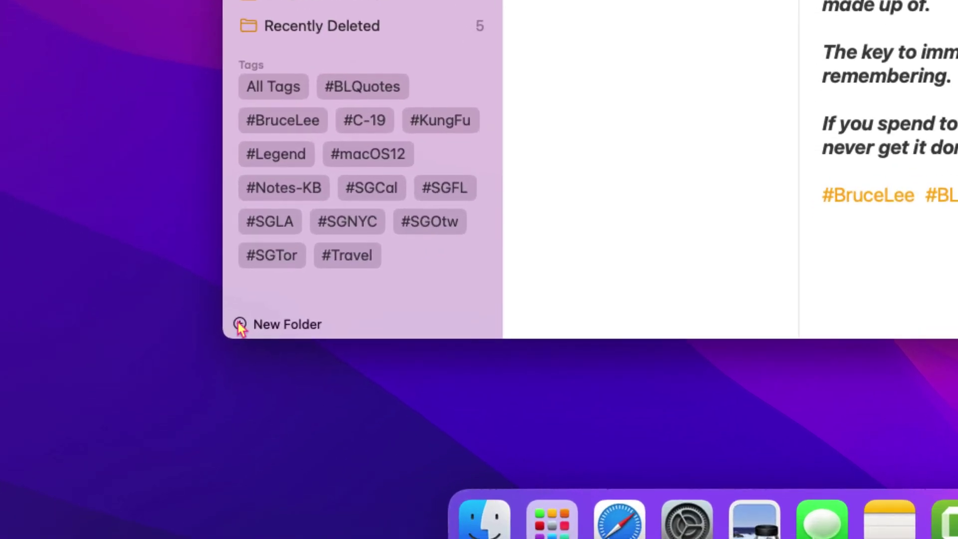
{"action": "left_click", "coordinate": [240, 325]}
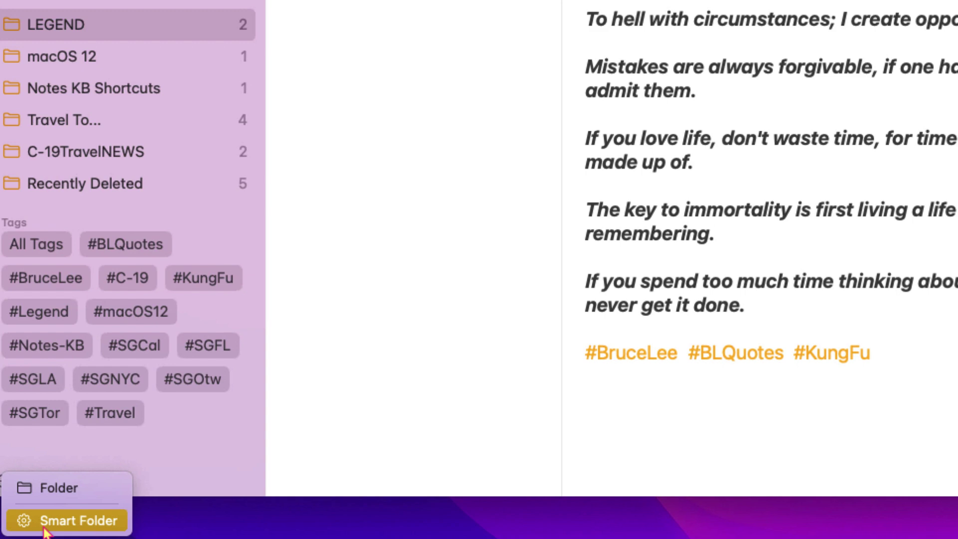
{"action": "key", "text": "Return"}
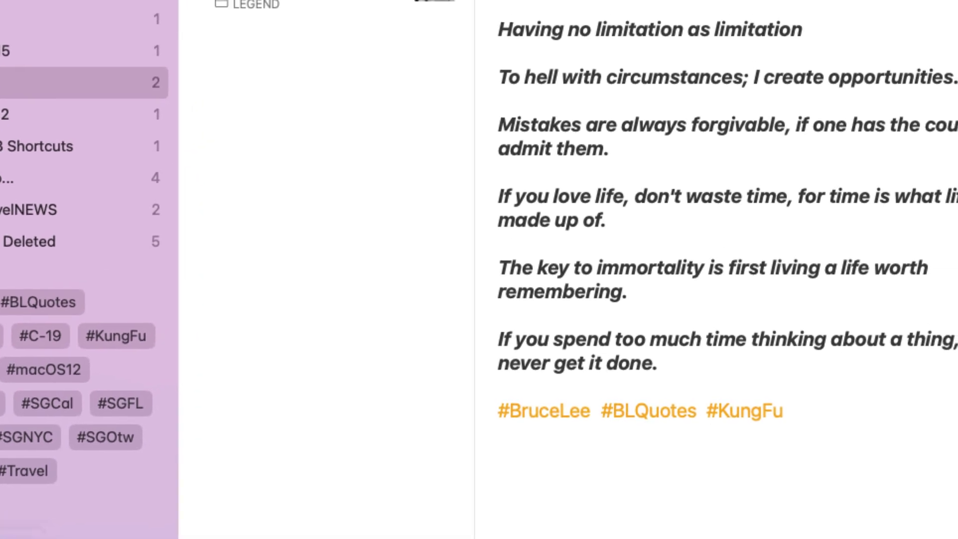
{"action": "type", "text": "BRUCE"}
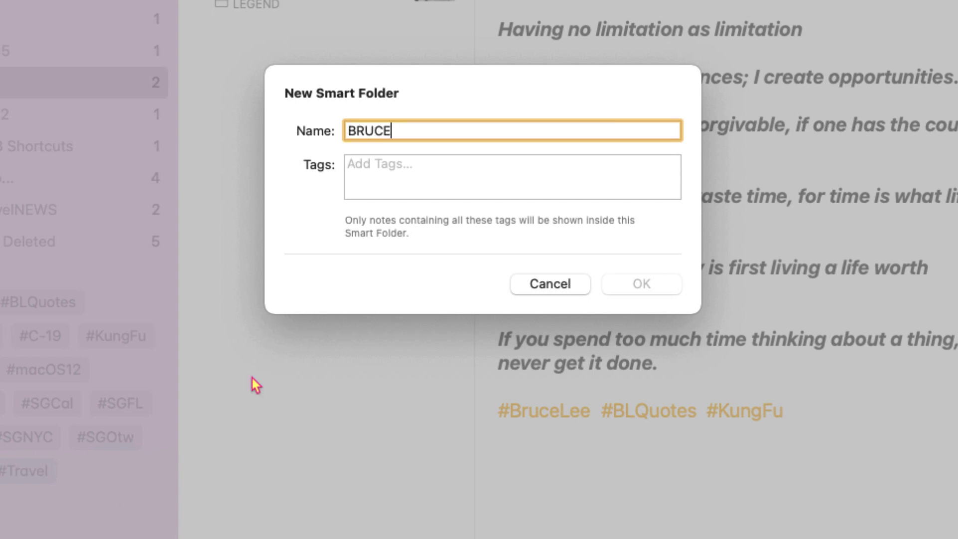
{"action": "left_click", "coordinate": [379, 174]}
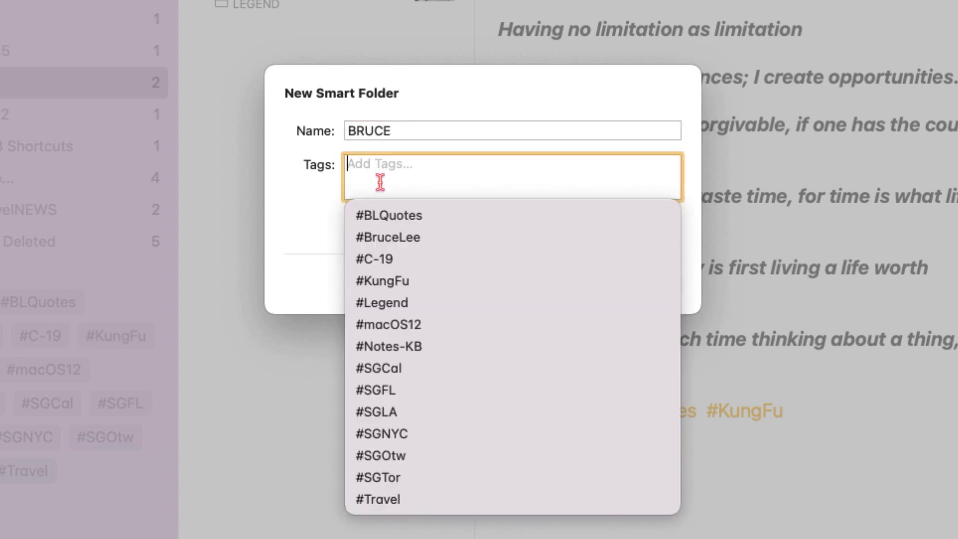
{"action": "left_click", "coordinate": [387, 238]}
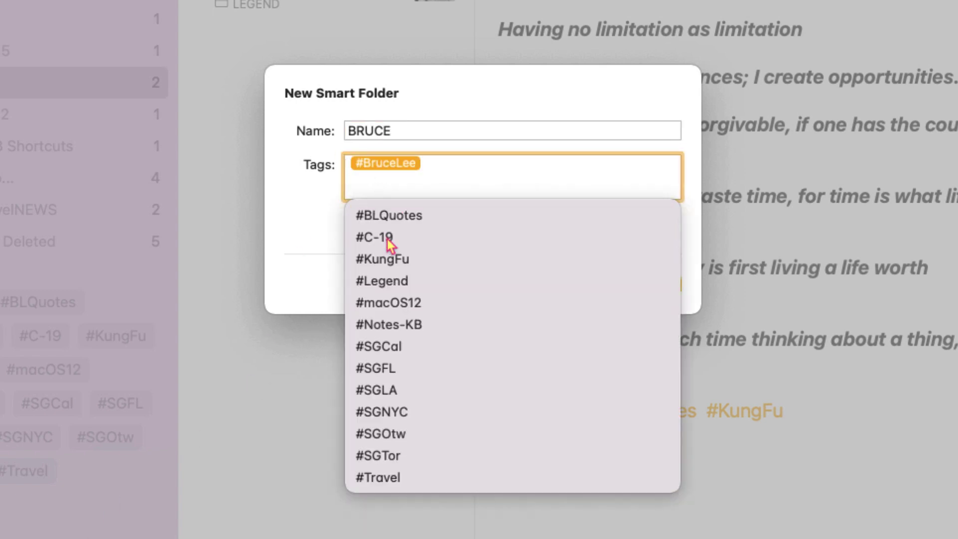
{"action": "left_click", "coordinate": [688, 258]}
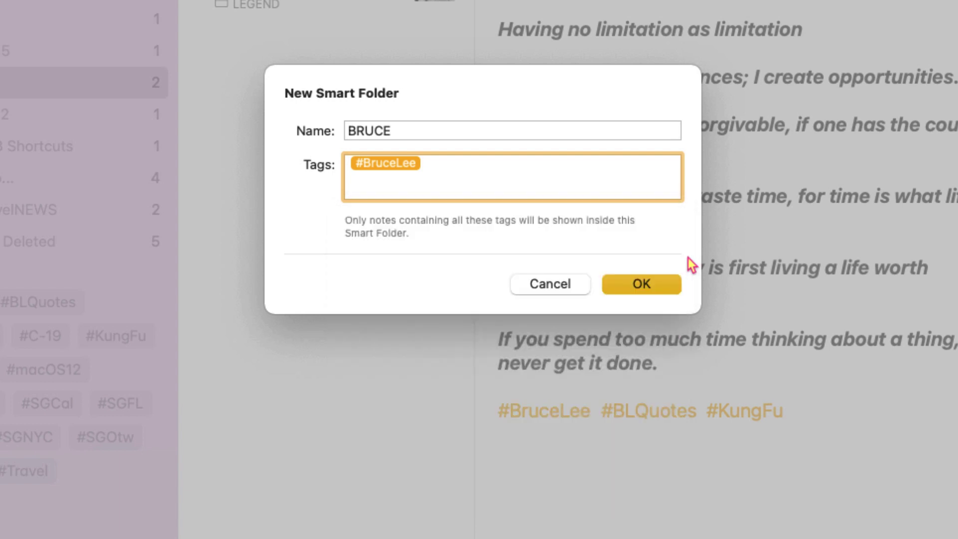
{"action": "left_click", "coordinate": [651, 285]}
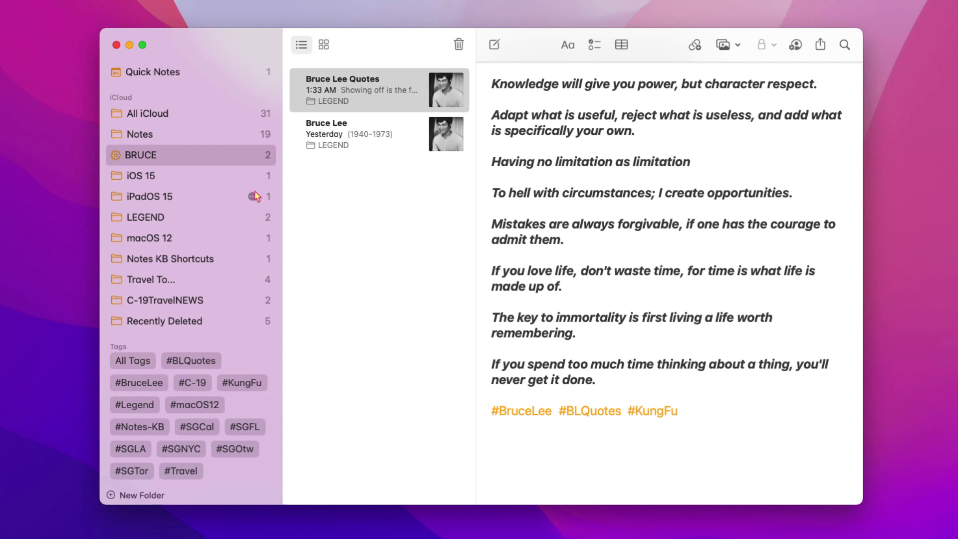
{"action": "mouse_move", "coordinate": [207, 160]}
{"action": "left_click", "coordinate": [199, 157]}
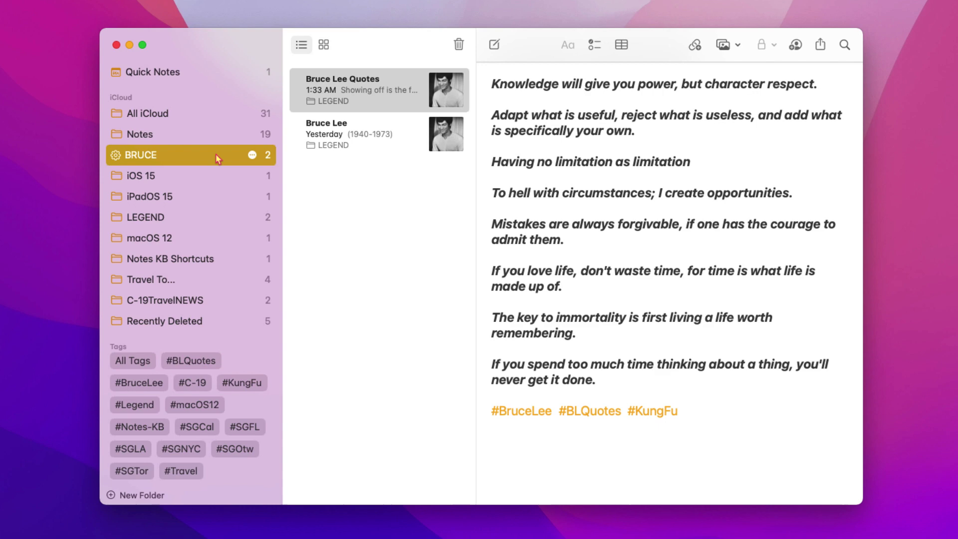
Step: Add #Travel as a second required tag in the BRUCE smart folder's settings
{"action": "left_click", "coordinate": [252, 156]}
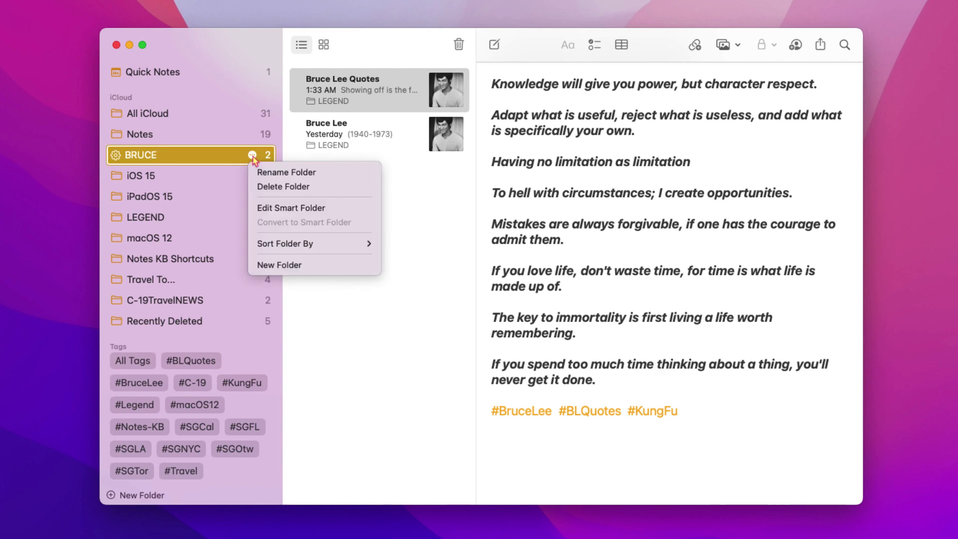
{"action": "left_click", "coordinate": [270, 209]}
{"action": "left_click", "coordinate": [458, 253]}
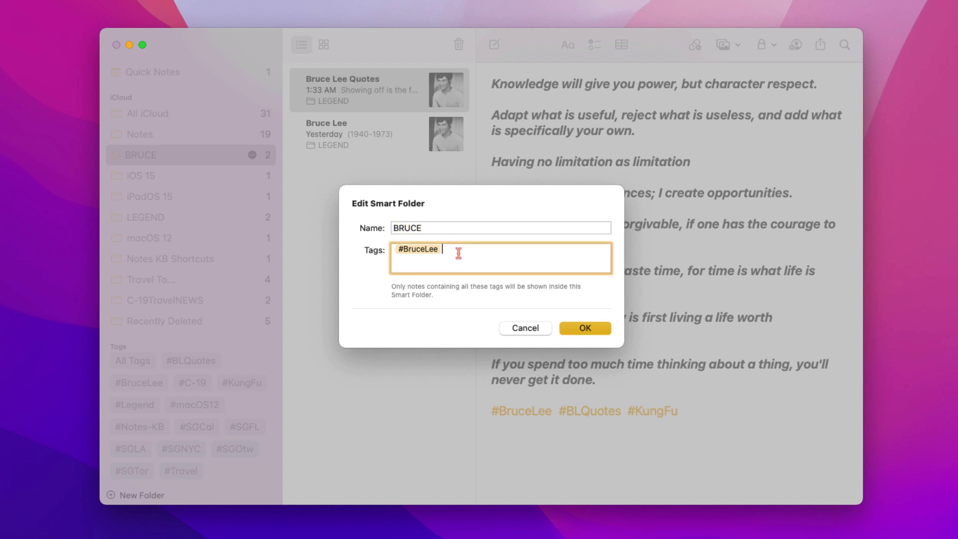
{"action": "key", "text": "Escape"}
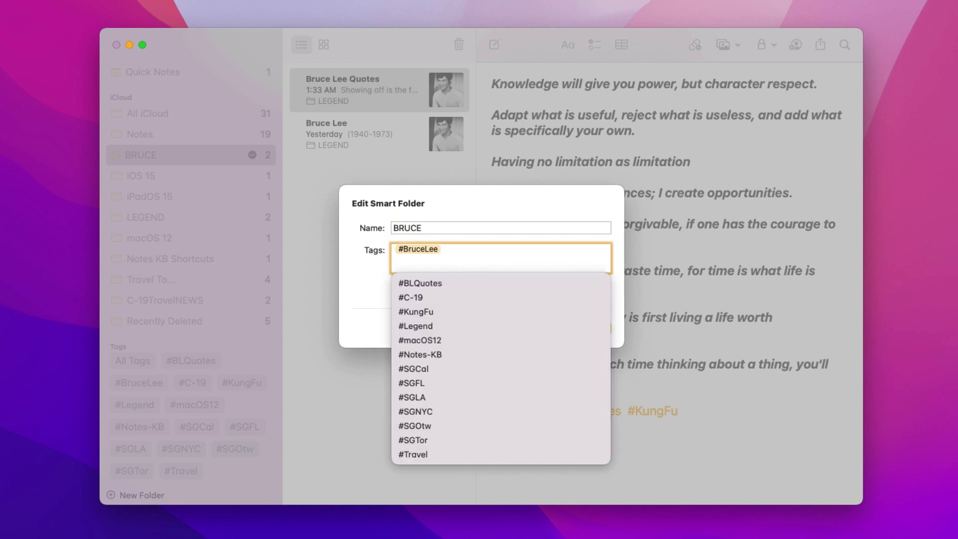
{"action": "left_click", "coordinate": [424, 454]}
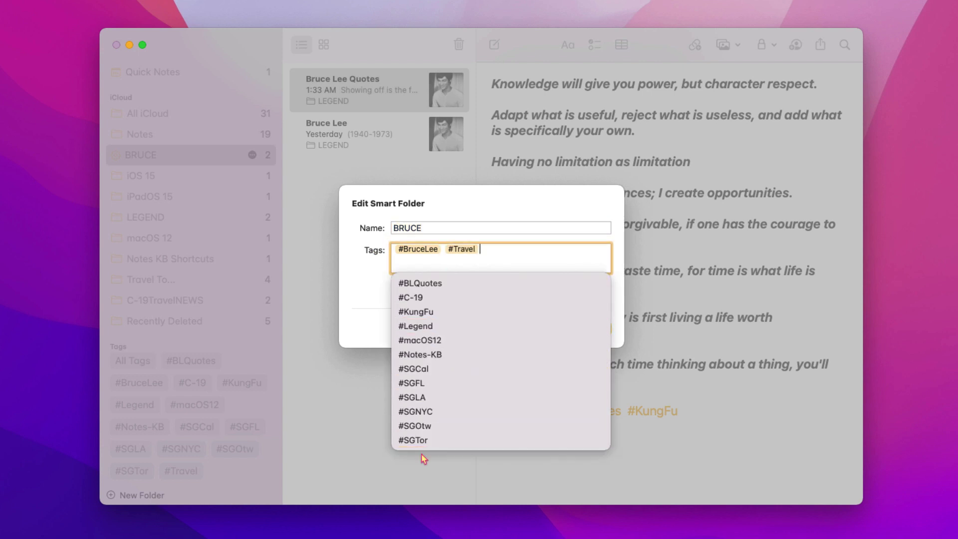
{"action": "left_click", "coordinate": [616, 298]}
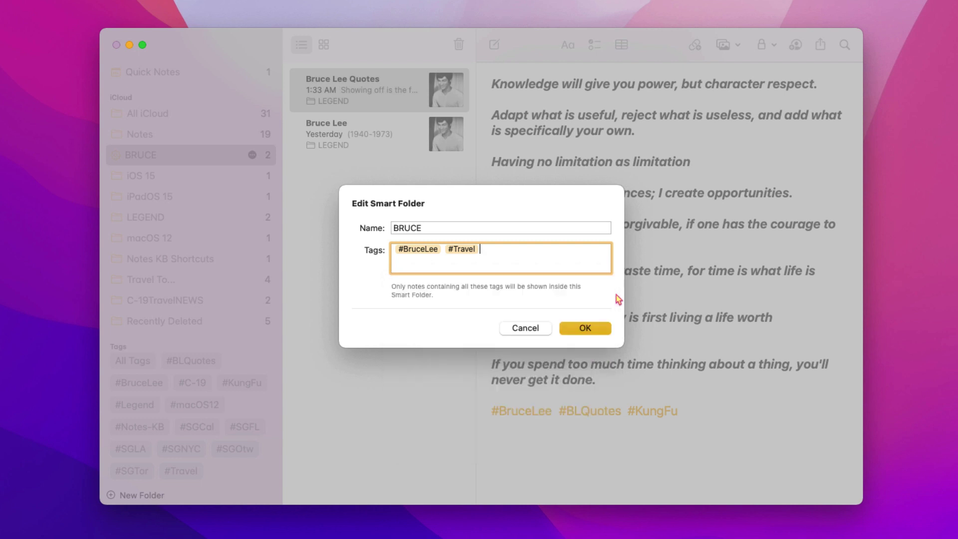
{"action": "left_click", "coordinate": [597, 333]}
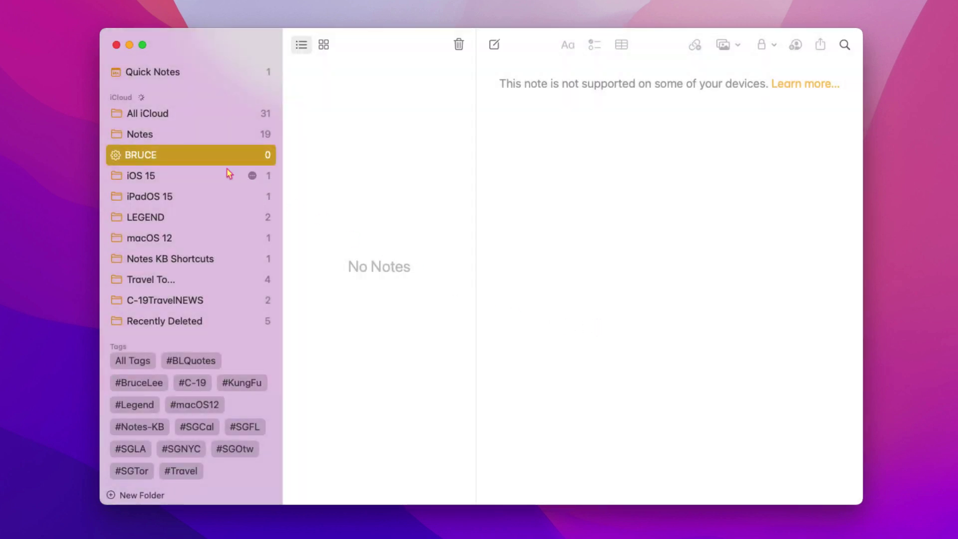
Step: Replace #Travel with #Legend in BRUCE's criteria, then open the Bruce Lee note
{"action": "left_click", "coordinate": [252, 155]}
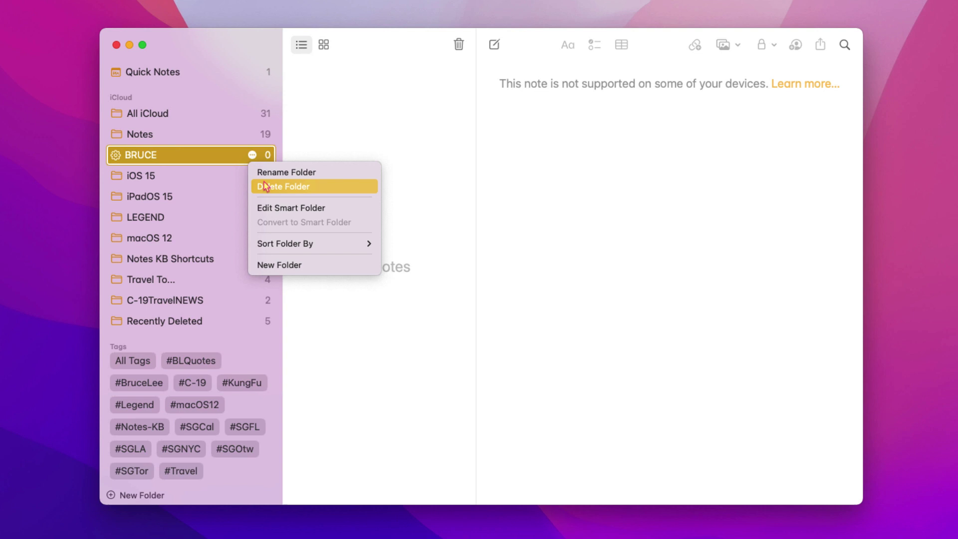
{"action": "left_click", "coordinate": [269, 209]}
{"action": "left_click", "coordinate": [486, 251]}
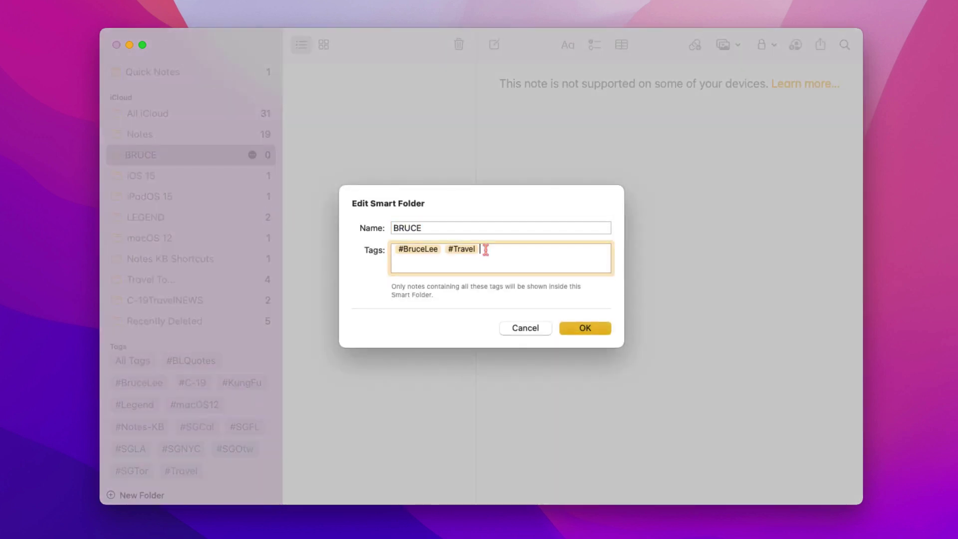
{"action": "key", "text": "BackSpace"}
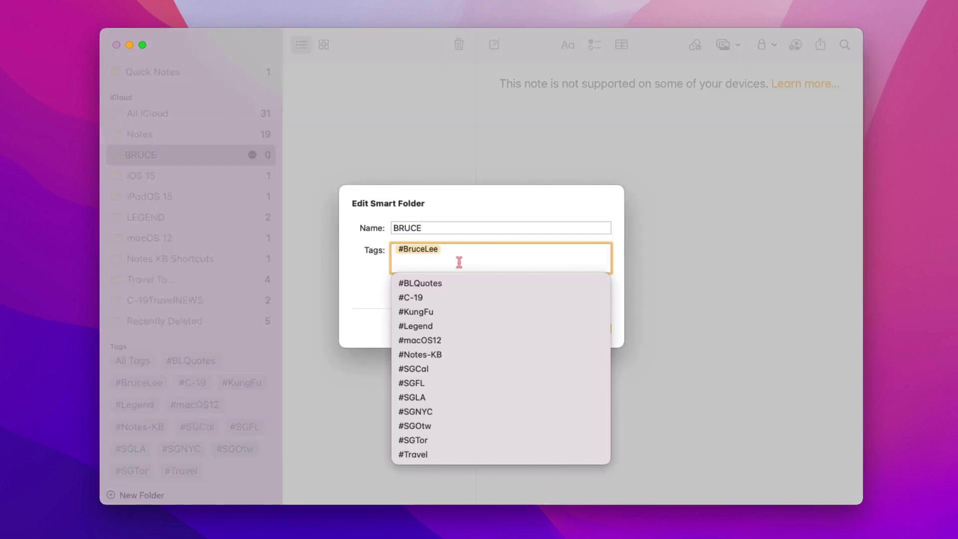
{"action": "left_click", "coordinate": [432, 327]}
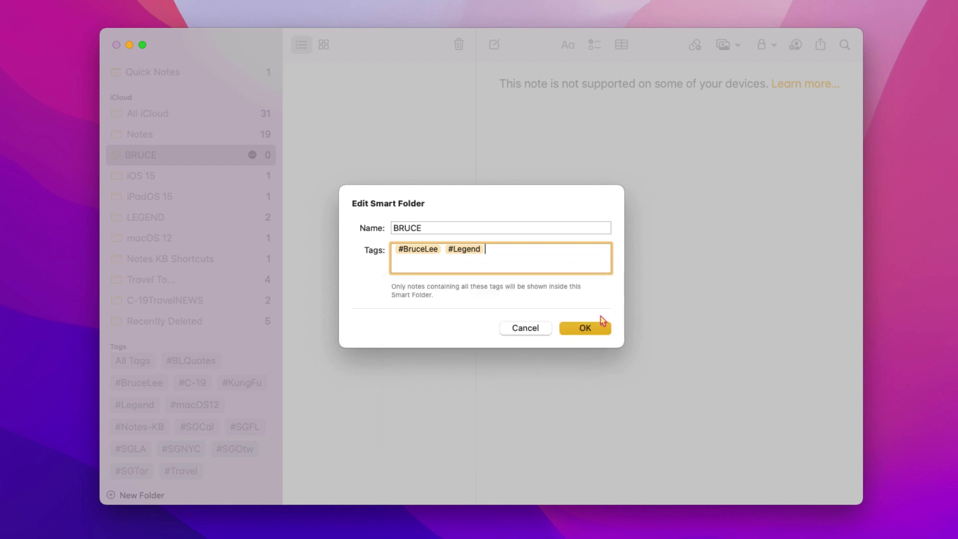
{"action": "left_click", "coordinate": [595, 328]}
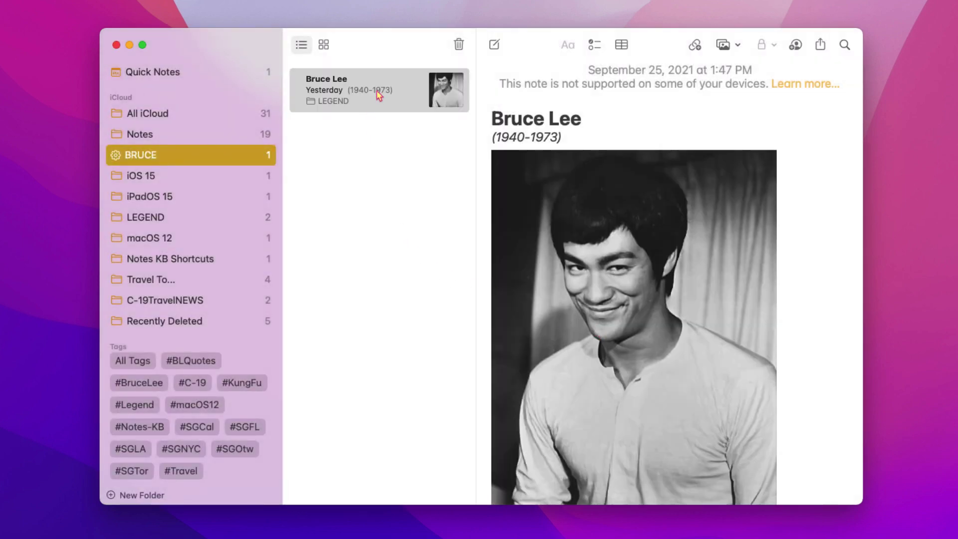
{"action": "left_click", "coordinate": [377, 95]}
{"action": "scroll", "coordinate": [663, 357], "scroll_direction": "down", "scroll_amount": 5}
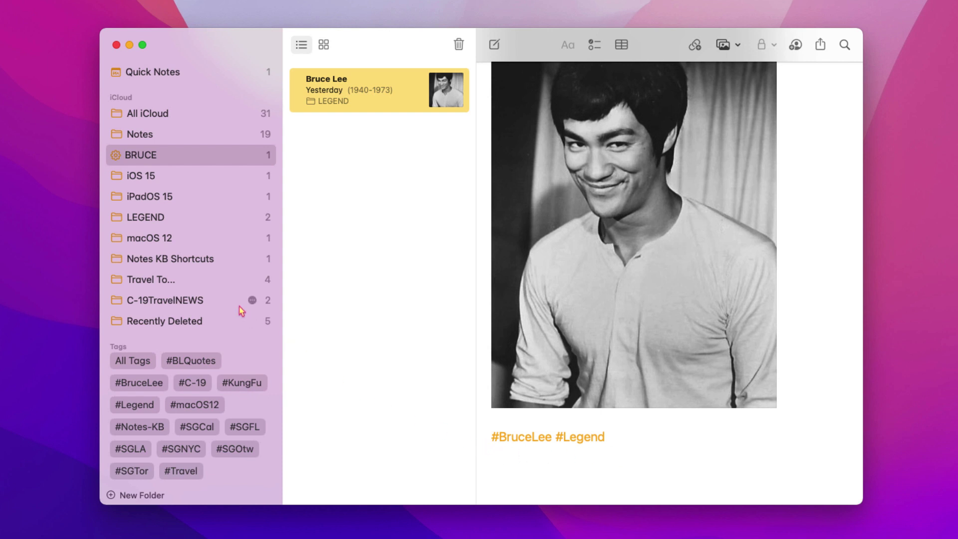
Step: Convert the Notes KB Shortcuts folder into a smart folder and confirm the conversion
{"action": "left_click", "coordinate": [186, 260]}
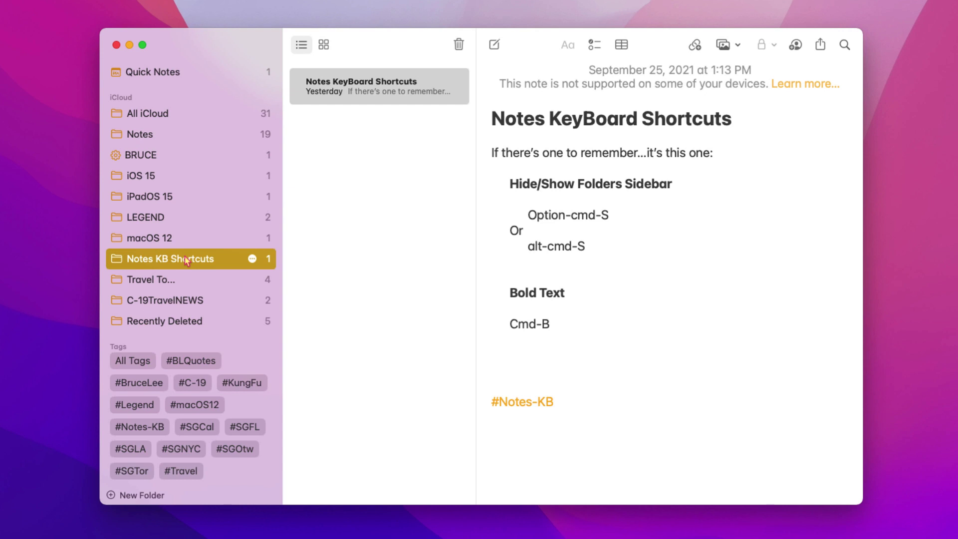
{"action": "right_click", "coordinate": [217, 257]}
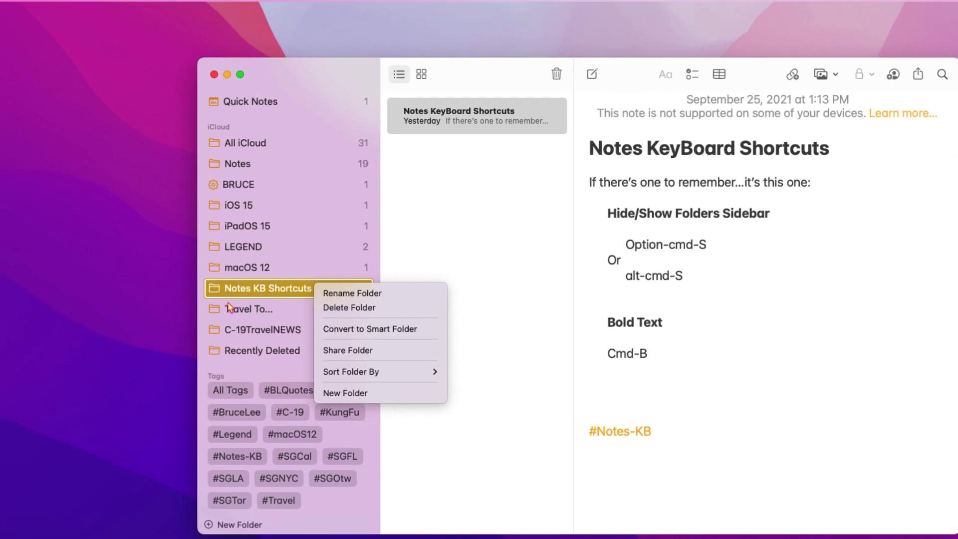
{"action": "left_click", "coordinate": [65, 295]}
{"action": "key", "text": "super+Tab"}
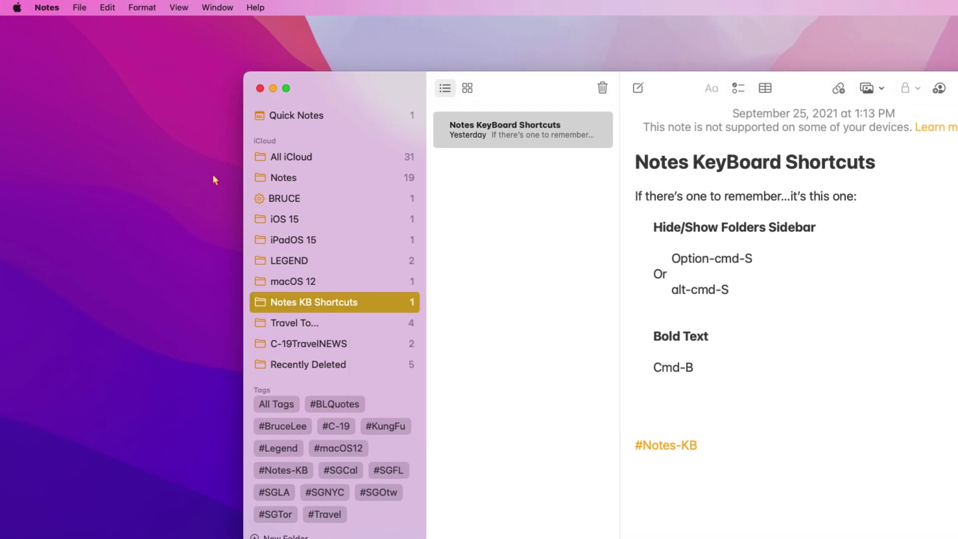
{"action": "left_click", "coordinate": [80, 7]}
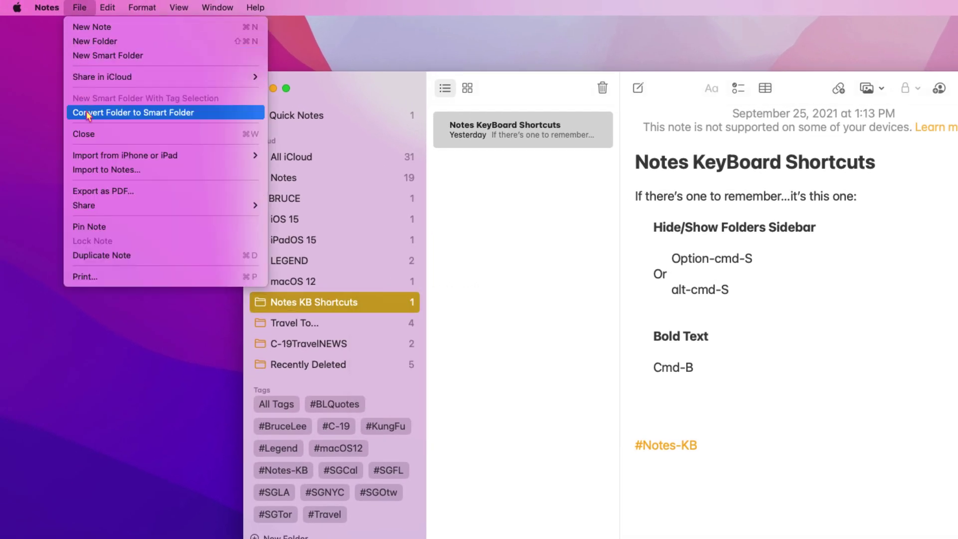
{"action": "left_click", "coordinate": [395, 302]}
{"action": "left_click", "coordinate": [395, 301]}
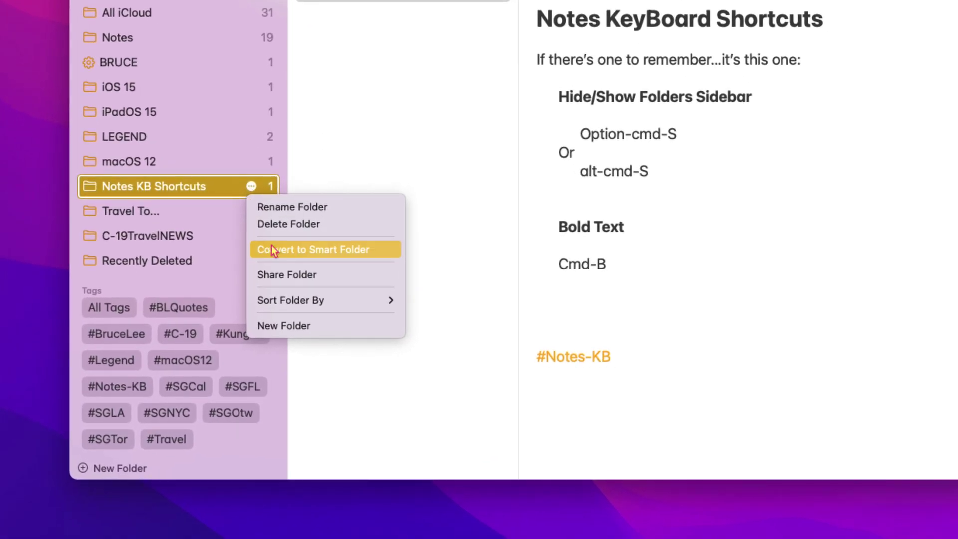
{"action": "left_click", "coordinate": [274, 249]}
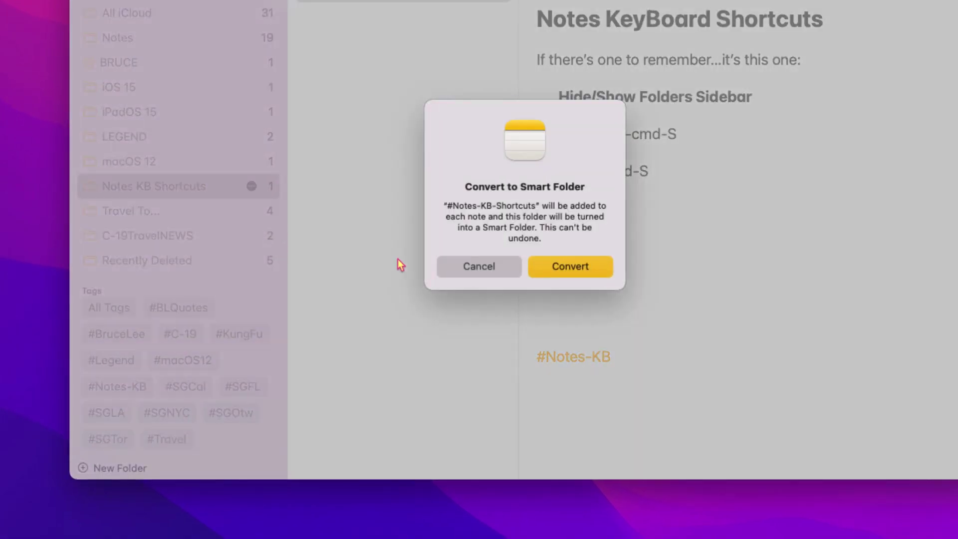
{"action": "left_click", "coordinate": [571, 268]}
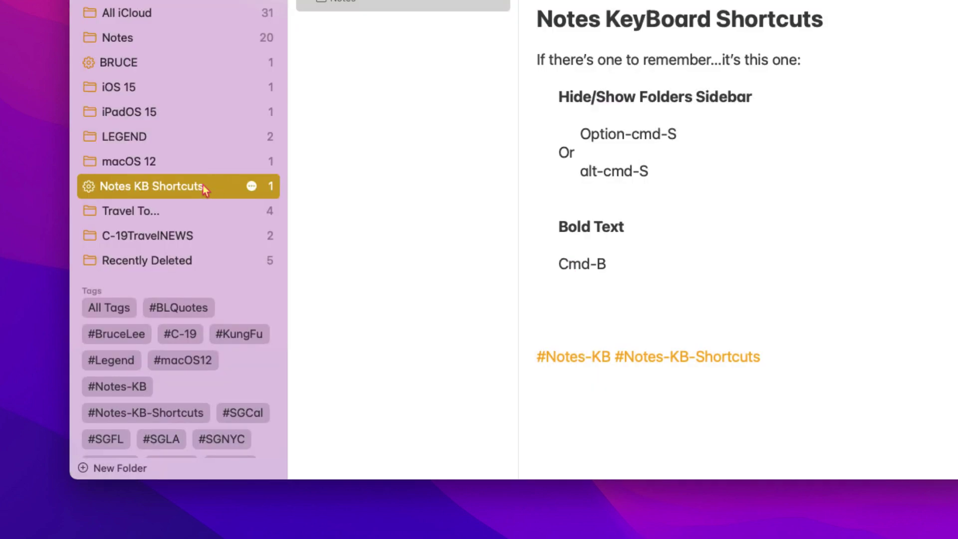
{"action": "right_click", "coordinate": [202, 184]}
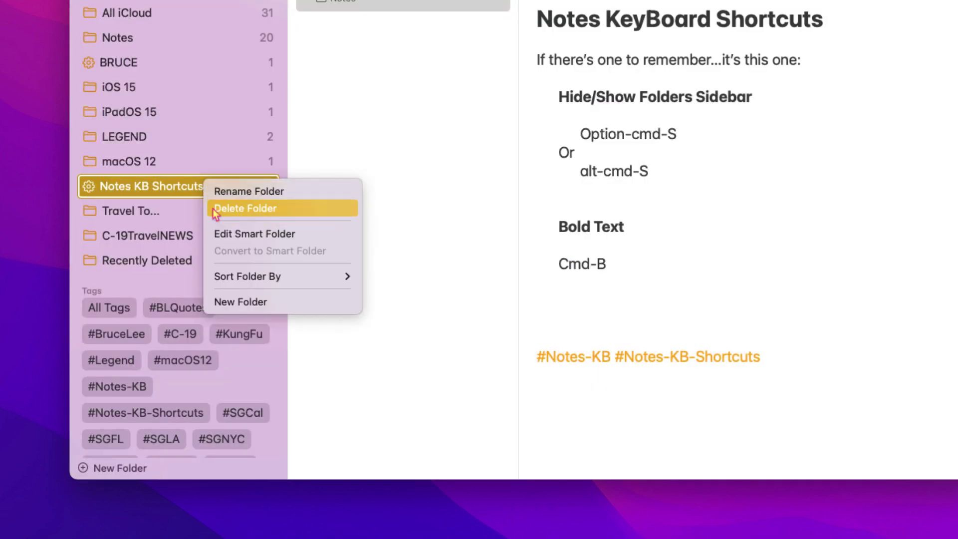
{"action": "left_click", "coordinate": [190, 191]}
{"action": "left_click", "coordinate": [249, 187]}
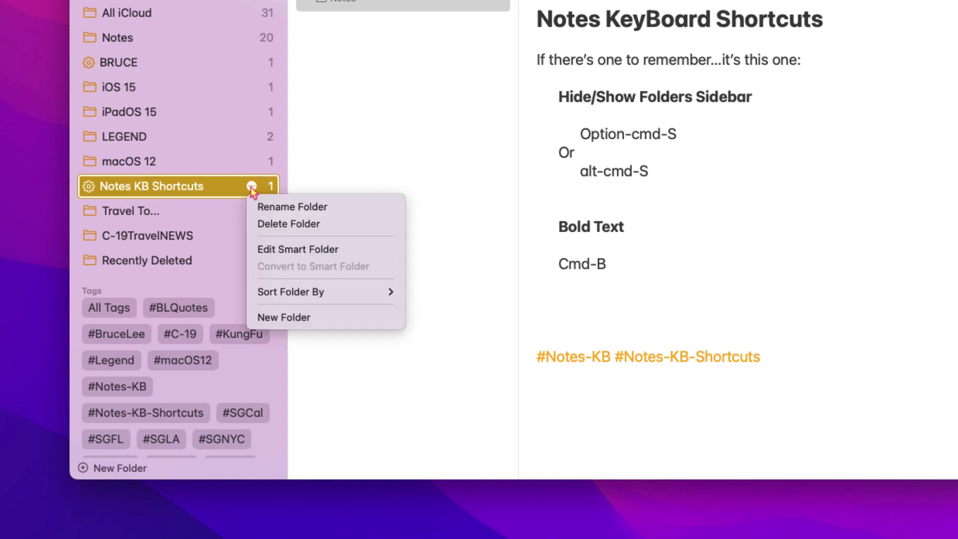
{"action": "left_click", "coordinate": [268, 255]}
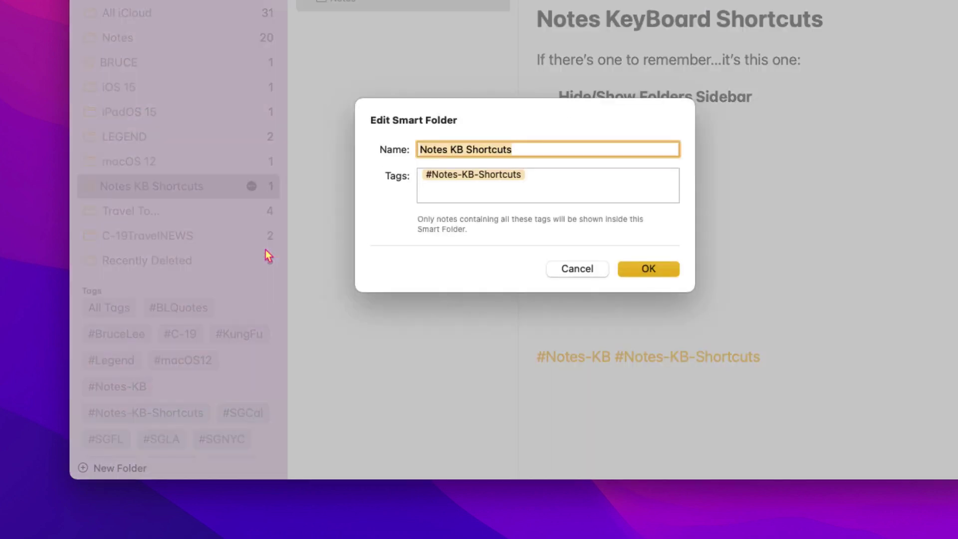
Step: Delete the Notes KB Shortcuts smart folder and confirm the deletion
{"action": "left_click", "coordinate": [648, 268]}
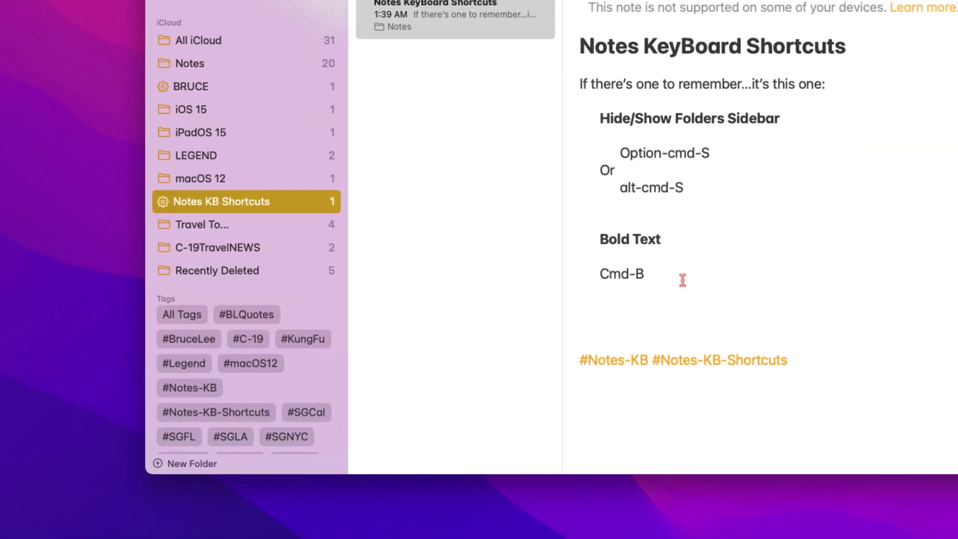
{"action": "right_click", "coordinate": [173, 192]}
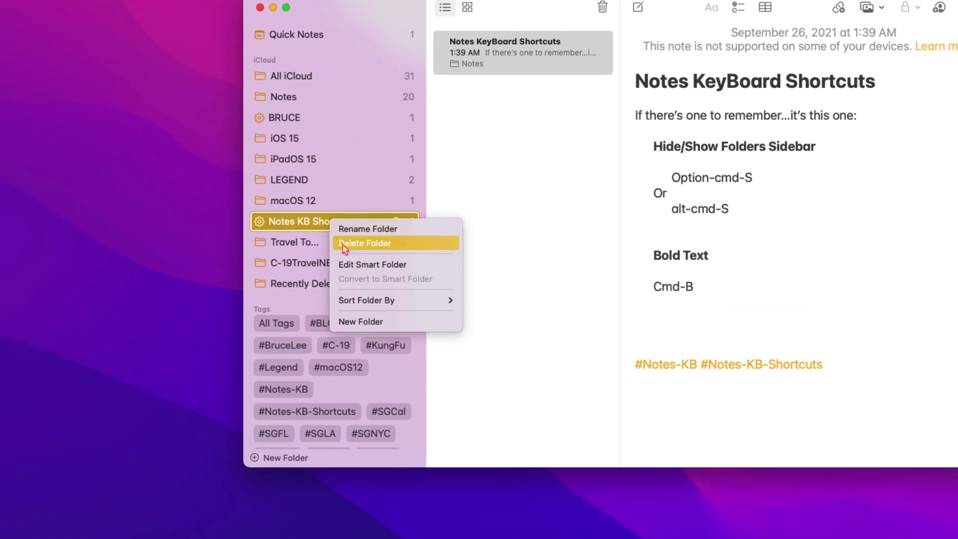
{"action": "left_click", "coordinate": [349, 220]}
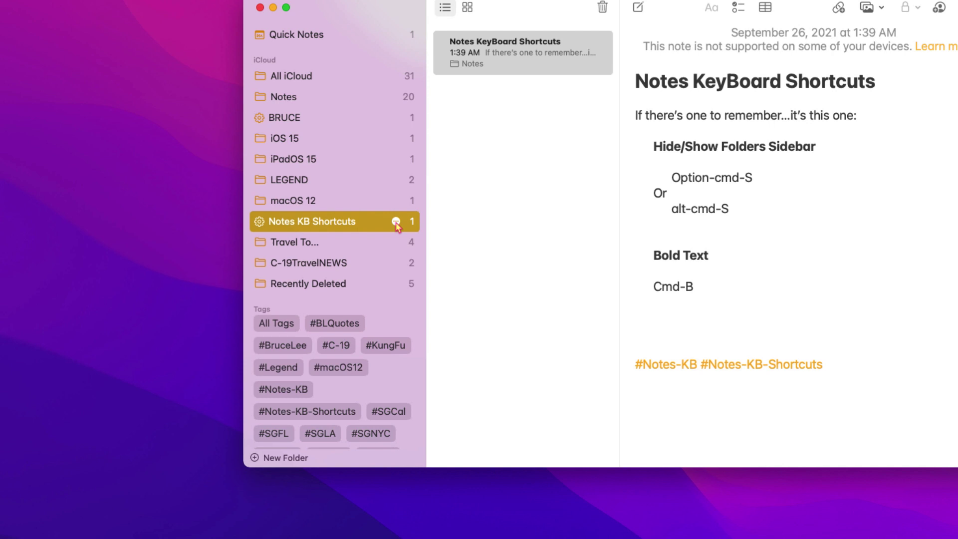
{"action": "left_click", "coordinate": [397, 223]}
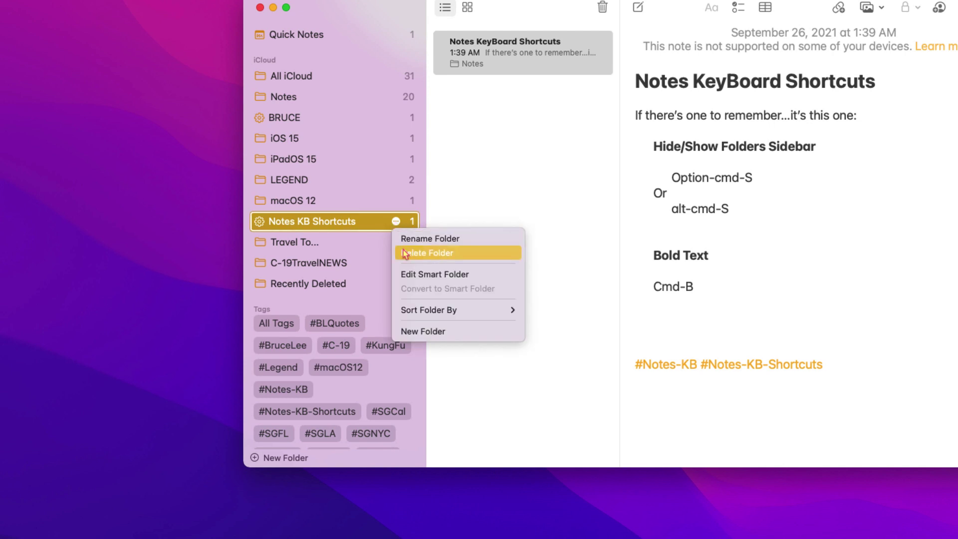
{"action": "left_click", "coordinate": [365, 226]}
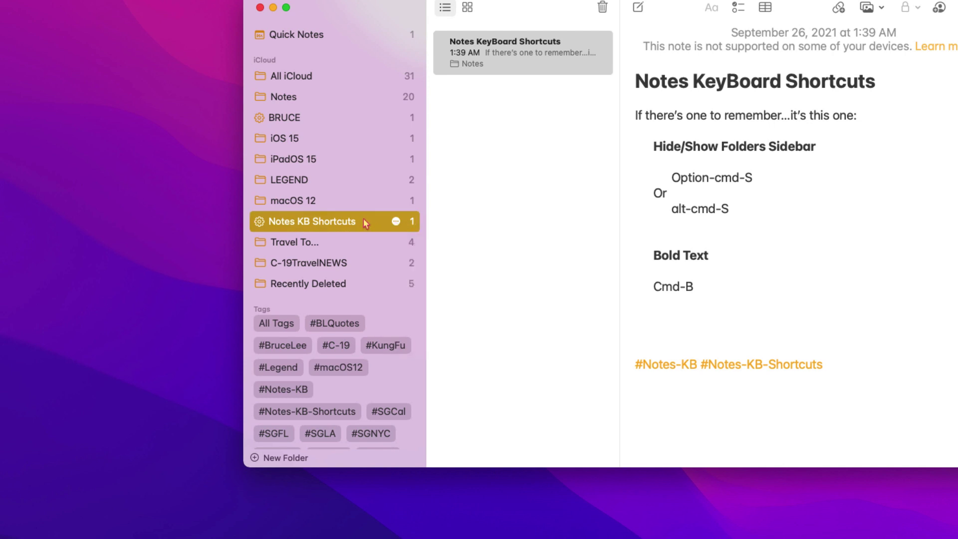
{"action": "key", "text": "BackSpace"}
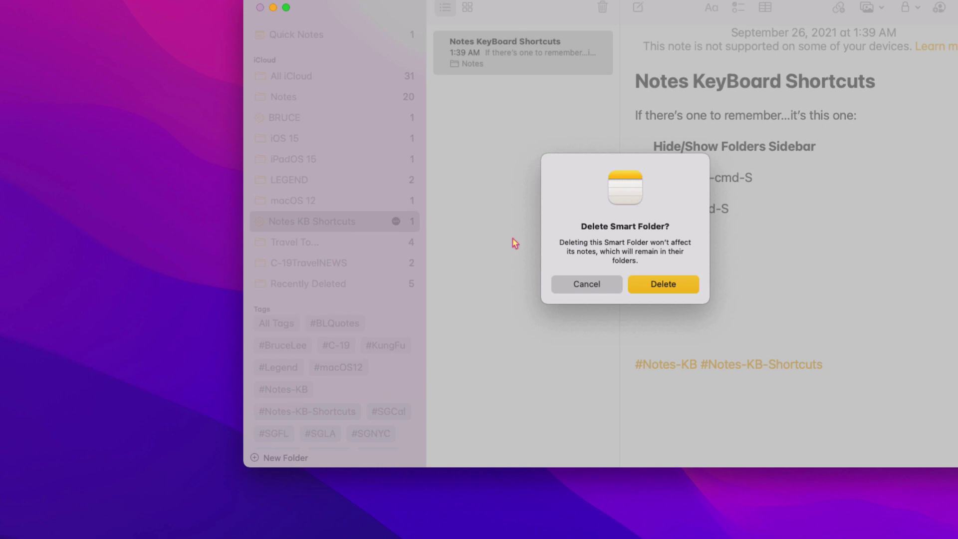
{"action": "left_click", "coordinate": [660, 284]}
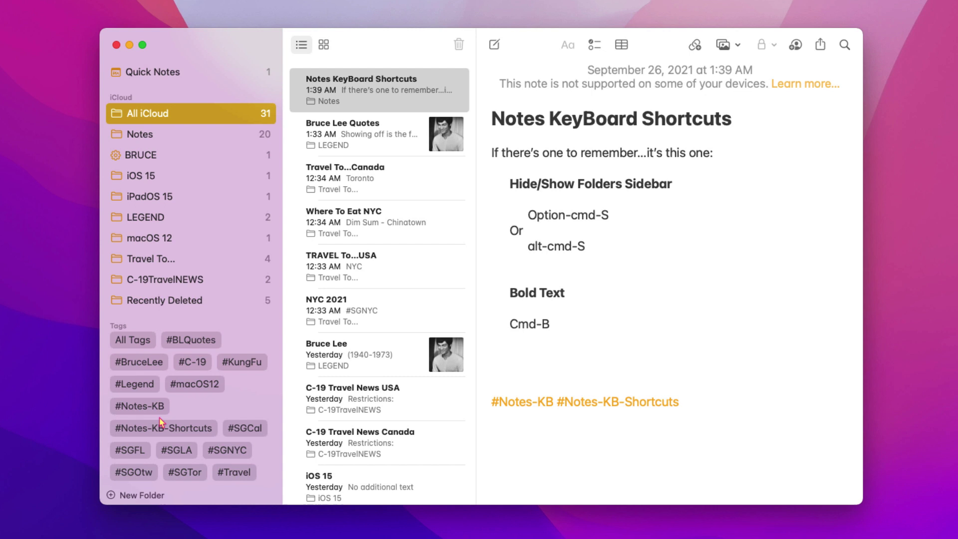
Step: Filter by #Notes-KB, then view All iCloud and the Notes folder with Notes KeyBoard Shortcuts
{"action": "left_click", "coordinate": [148, 409]}
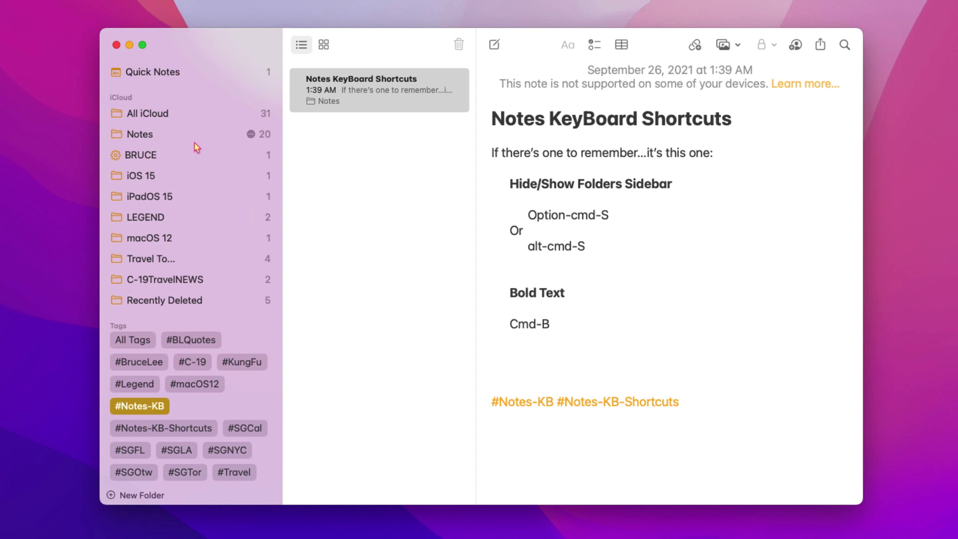
{"action": "left_click", "coordinate": [201, 116]}
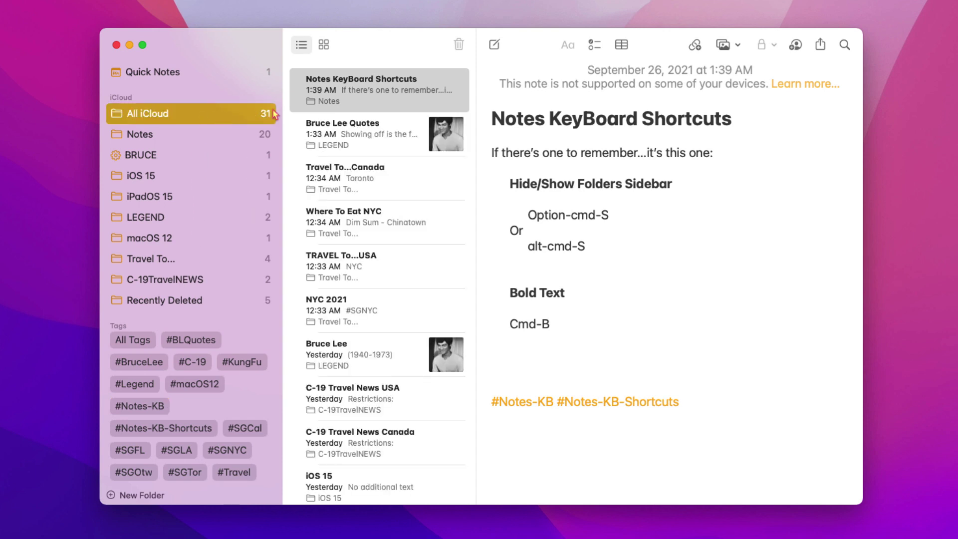
{"action": "left_click", "coordinate": [367, 91]}
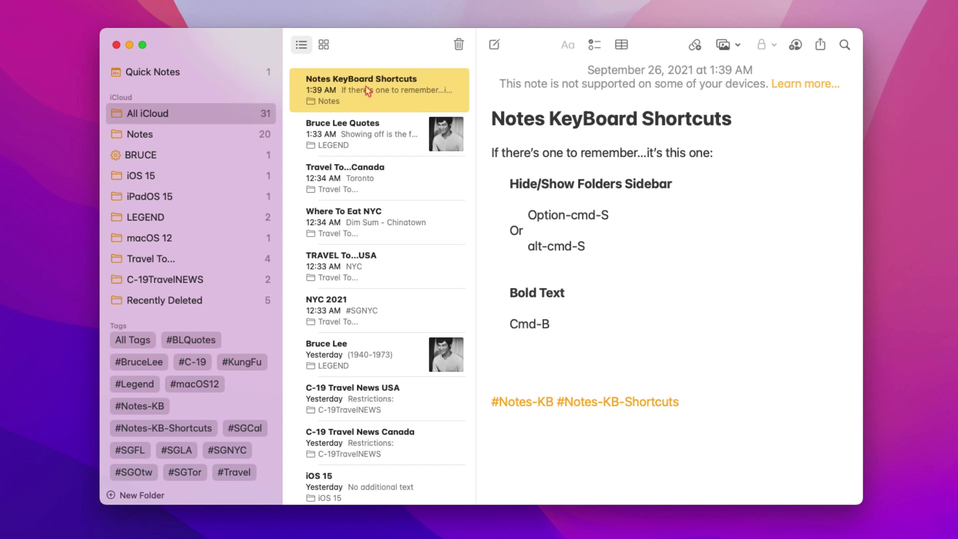
{"action": "left_click", "coordinate": [211, 137]}
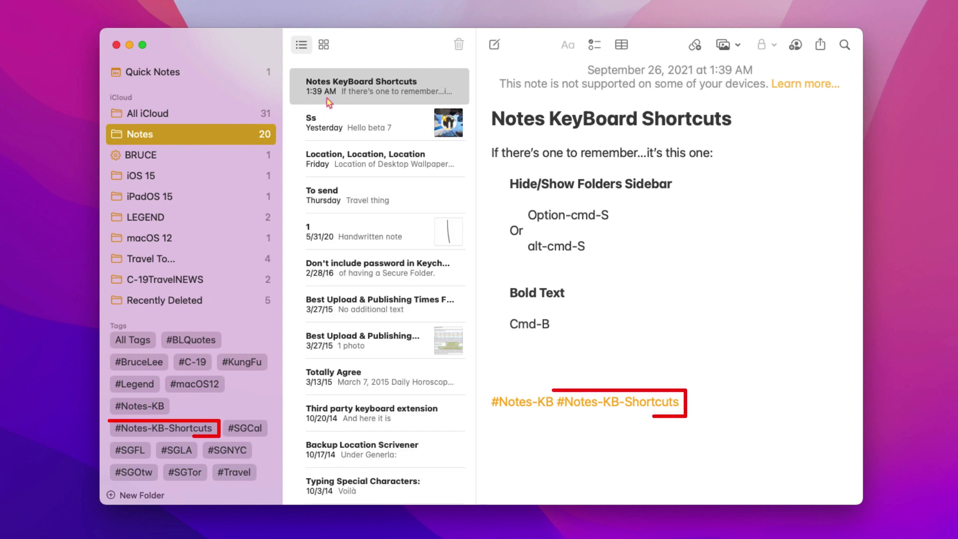
{"action": "left_click", "coordinate": [344, 93]}
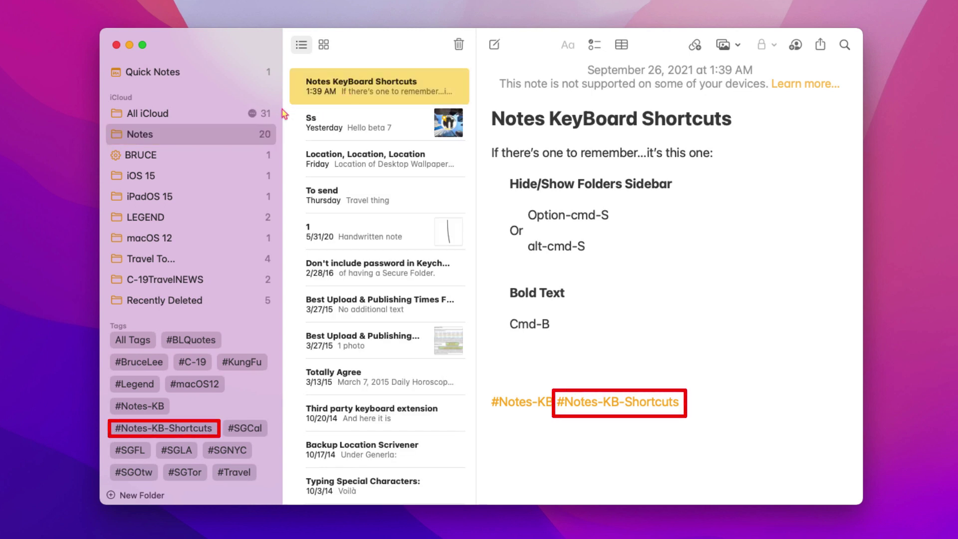
{"action": "left_click", "coordinate": [213, 132]}
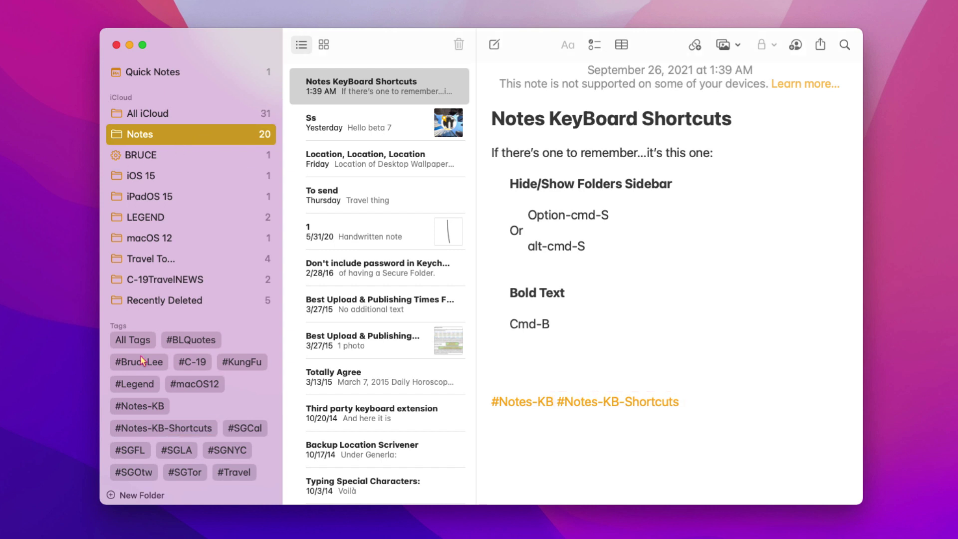
Step: Share Where To Eat NYC from the Travel To... folder via a Messages invitation
{"action": "left_click", "coordinate": [152, 258]}
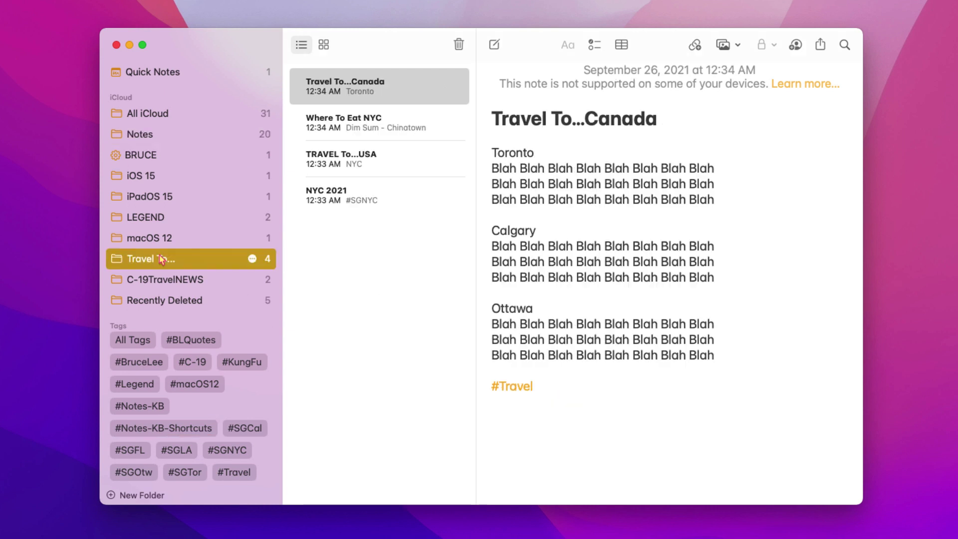
{"action": "left_click", "coordinate": [347, 125]}
{"action": "left_click", "coordinate": [797, 48]}
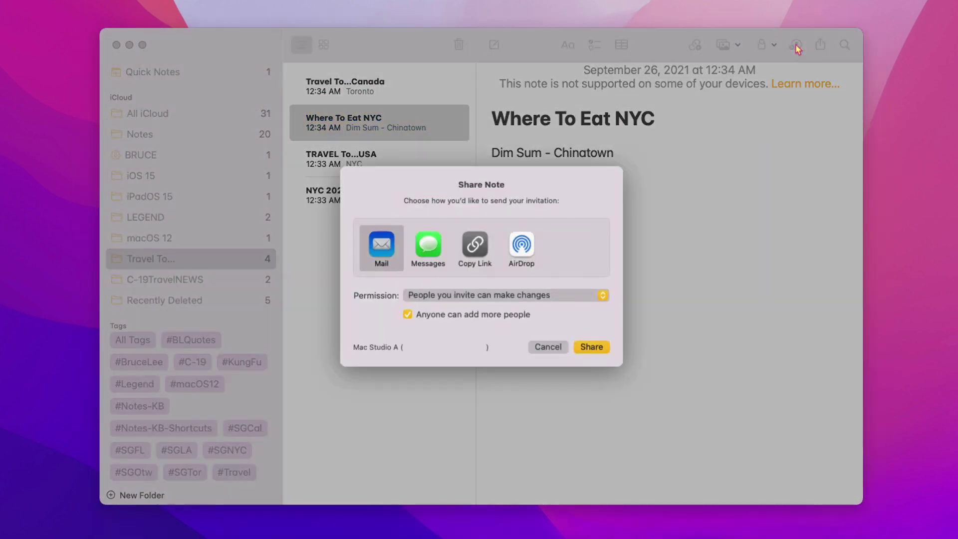
{"action": "key", "text": "space"}
{"action": "key", "text": "Escape"}
{"action": "left_click", "coordinate": [431, 252]}
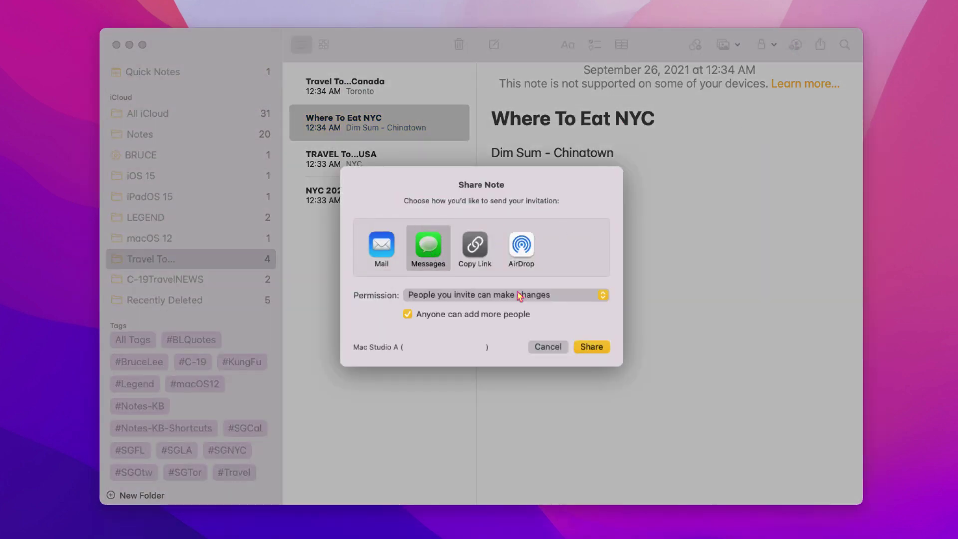
{"action": "left_click", "coordinate": [593, 348]}
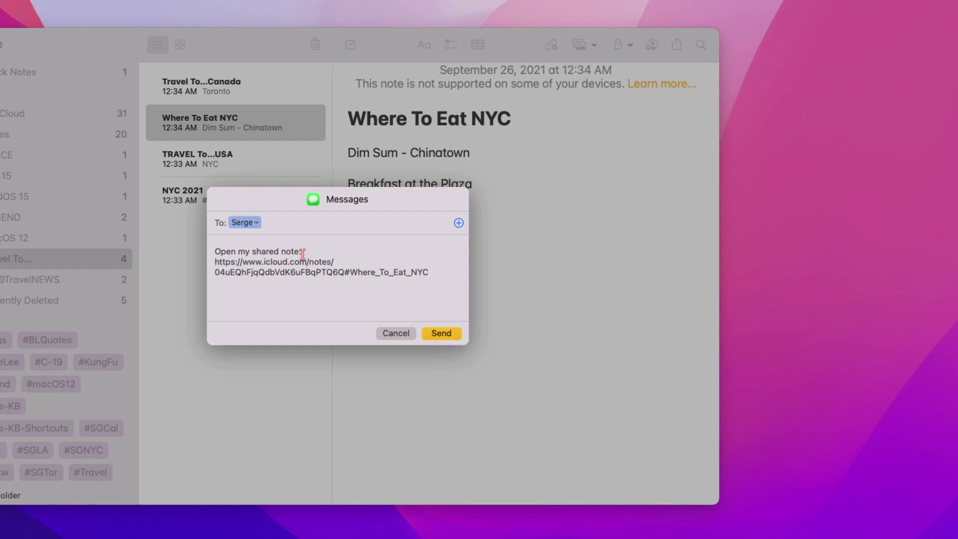
{"action": "left_click", "coordinate": [441, 333]}
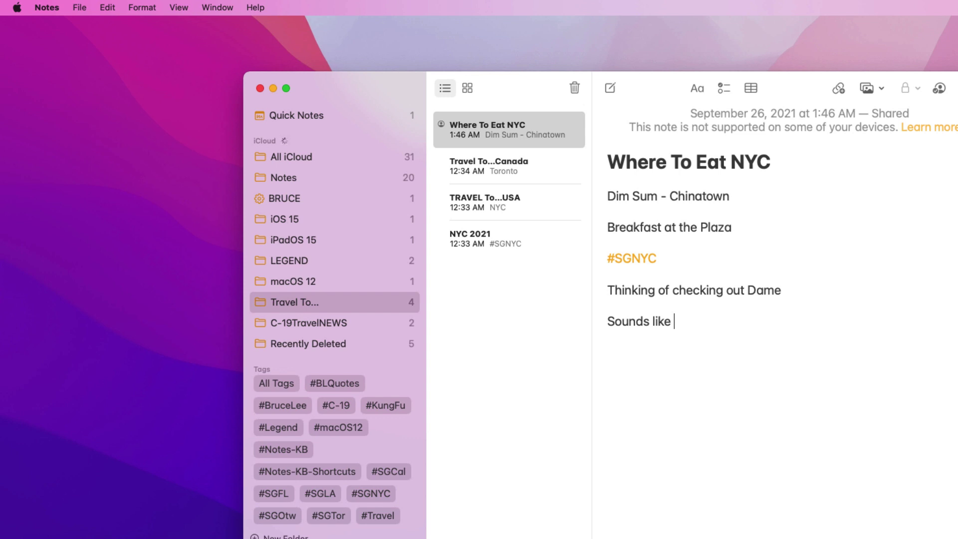
{"action": "left_click", "coordinate": [179, 8]}
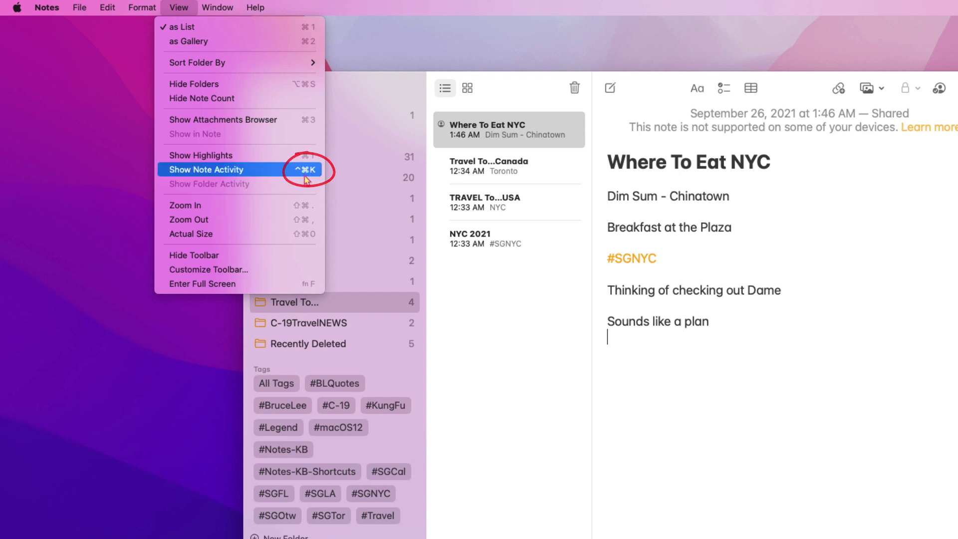
{"action": "key", "text": "Escape"}
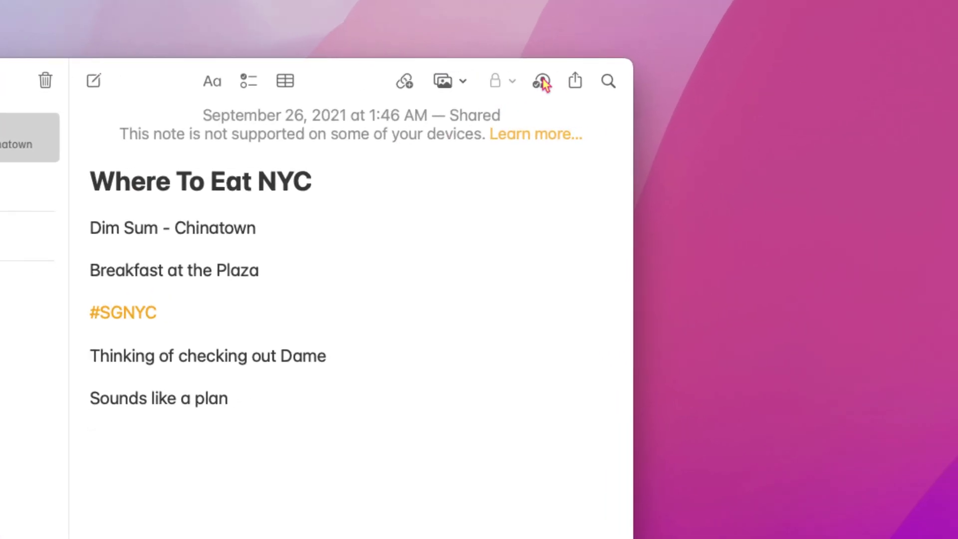
{"action": "left_click", "coordinate": [542, 83]}
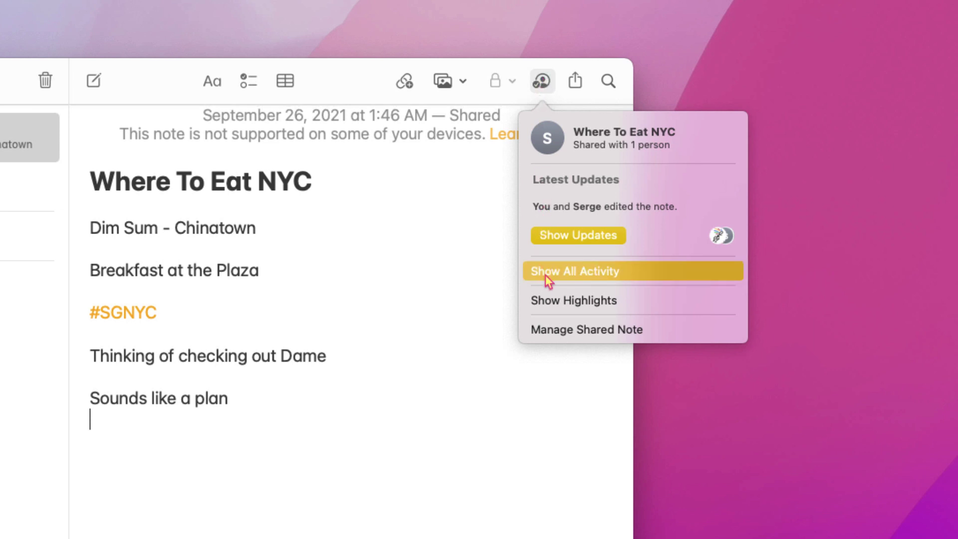
{"action": "left_click", "coordinate": [546, 274]}
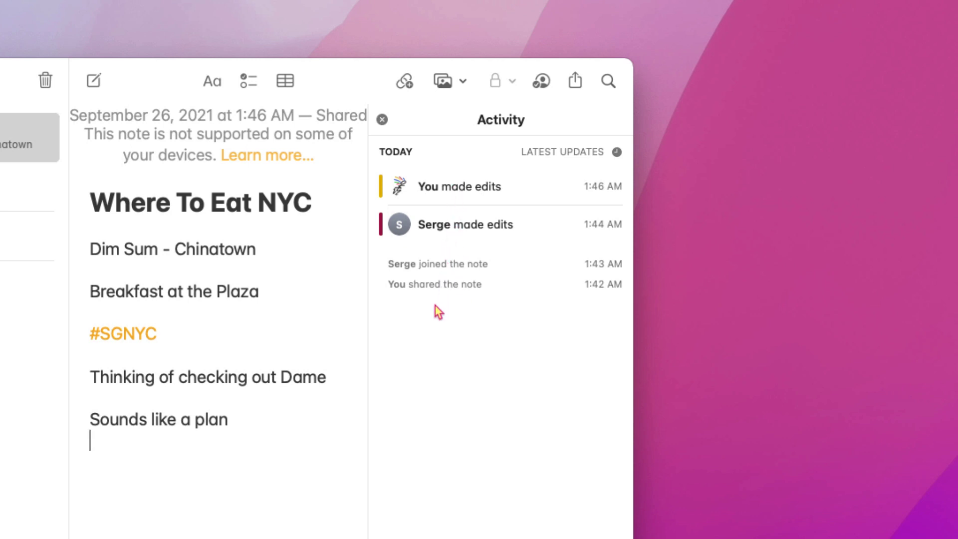
{"action": "left_click", "coordinate": [382, 121]}
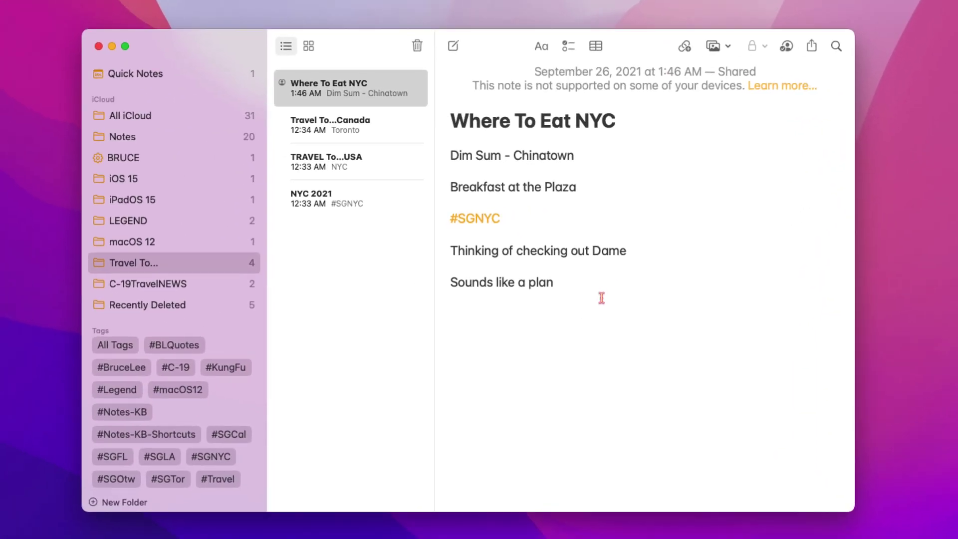
{"action": "key", "text": "super+shift+a"}
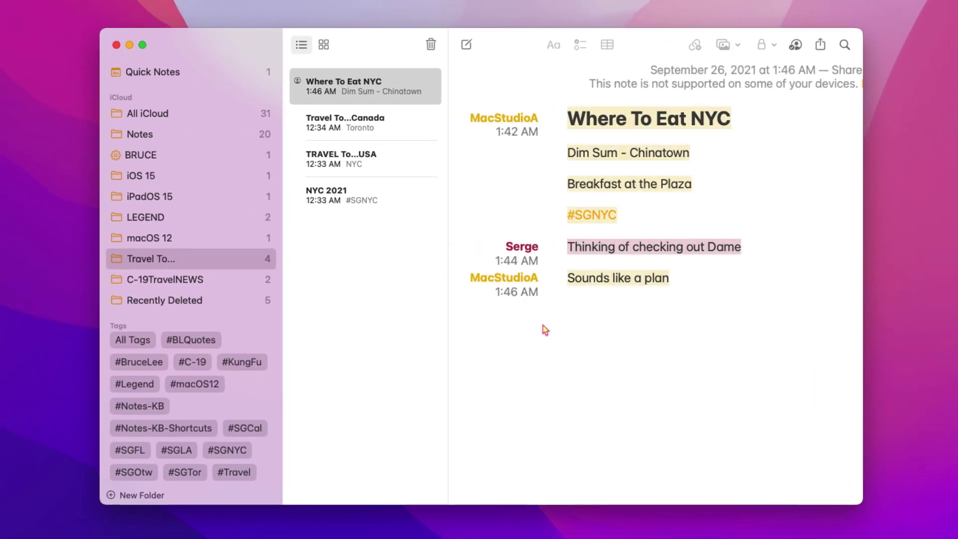
{"action": "key", "text": "super+shift+a"}
{"action": "key", "text": "super+shift+a"}
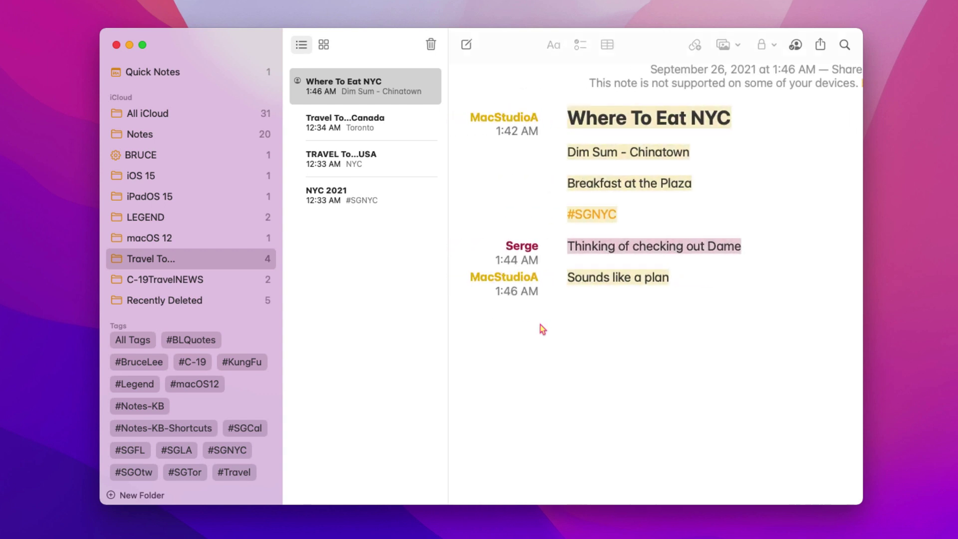
{"action": "key", "text": "super+shift+a"}
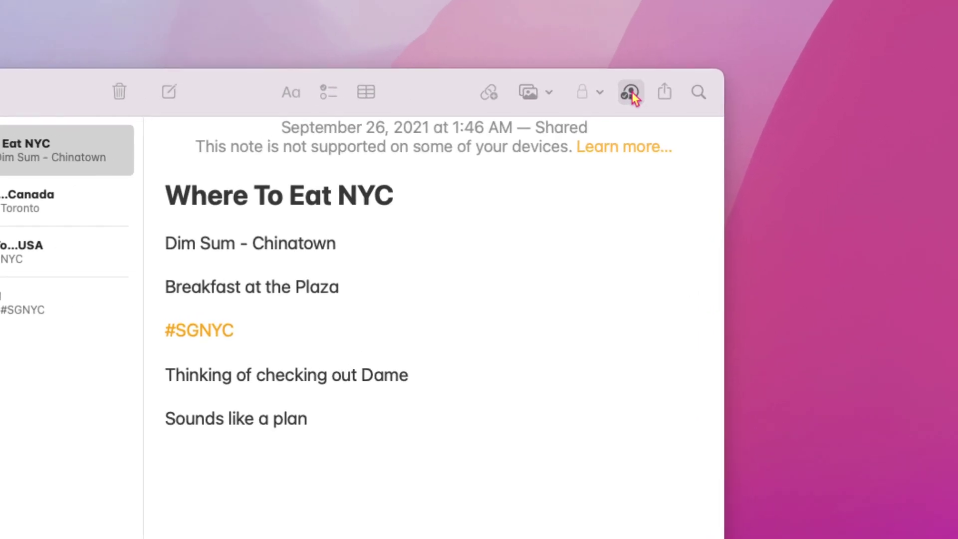
{"action": "left_click", "coordinate": [796, 44]}
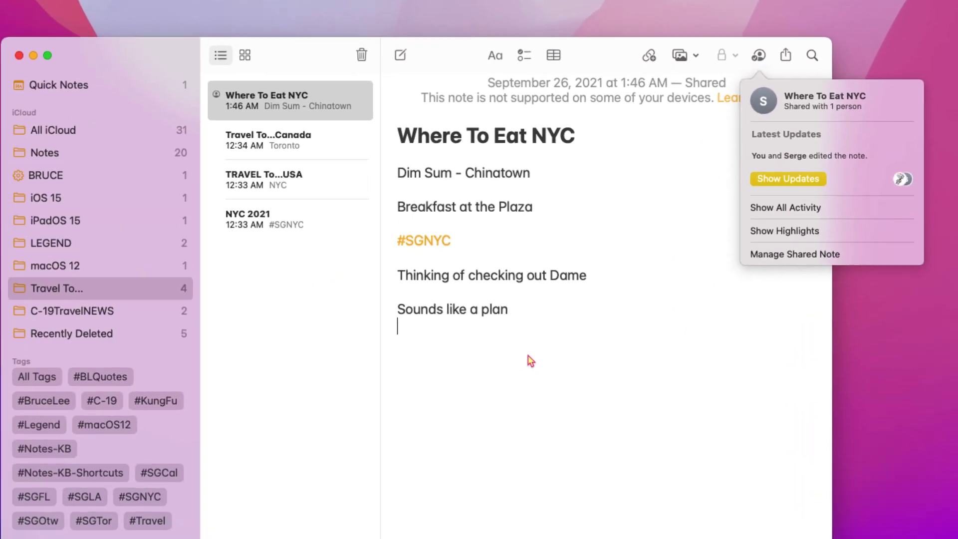
{"action": "left_click", "coordinate": [310, 484]}
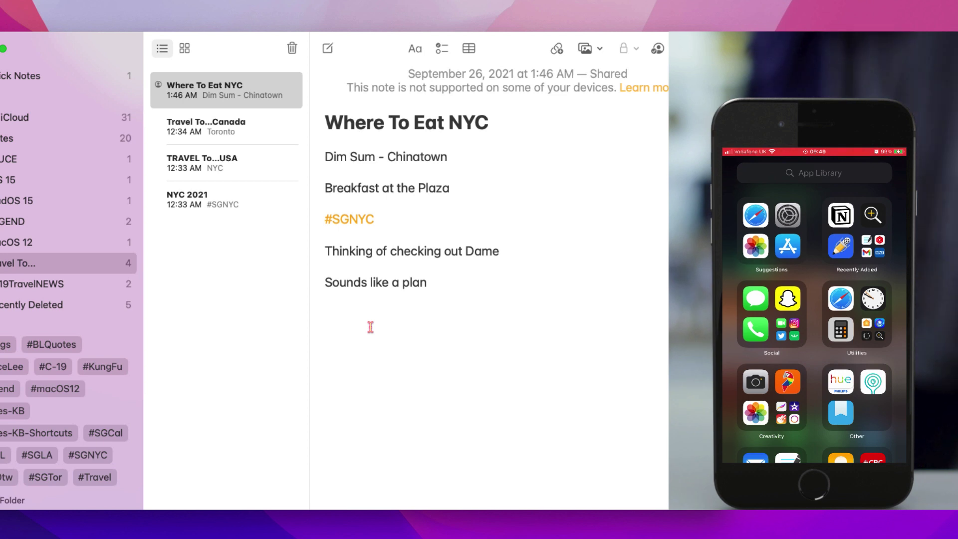
Step: Add a last line @-mentioning the collaborator, followed by 'Yo G...Sorry can't make it...call me'
{"action": "type", "text": "@"}
{"action": "left_click", "coordinate": [355, 306]}
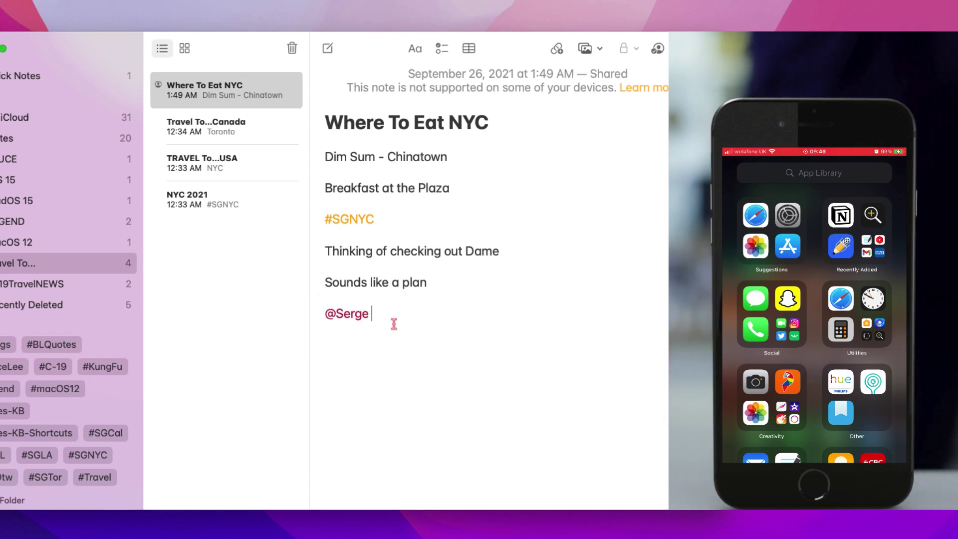
{"action": "type", "text": "Yo G."}
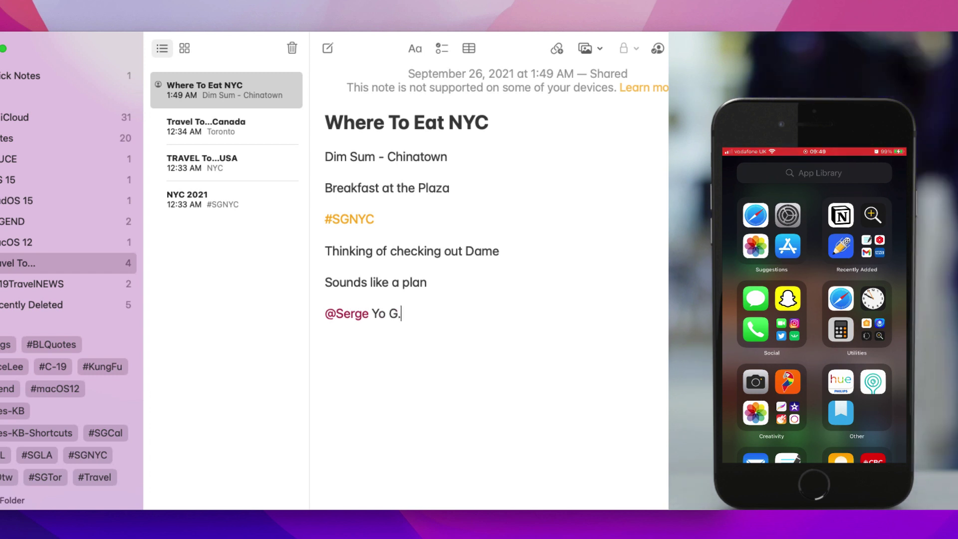
{"action": "type", "text": "..Sorry can'"}
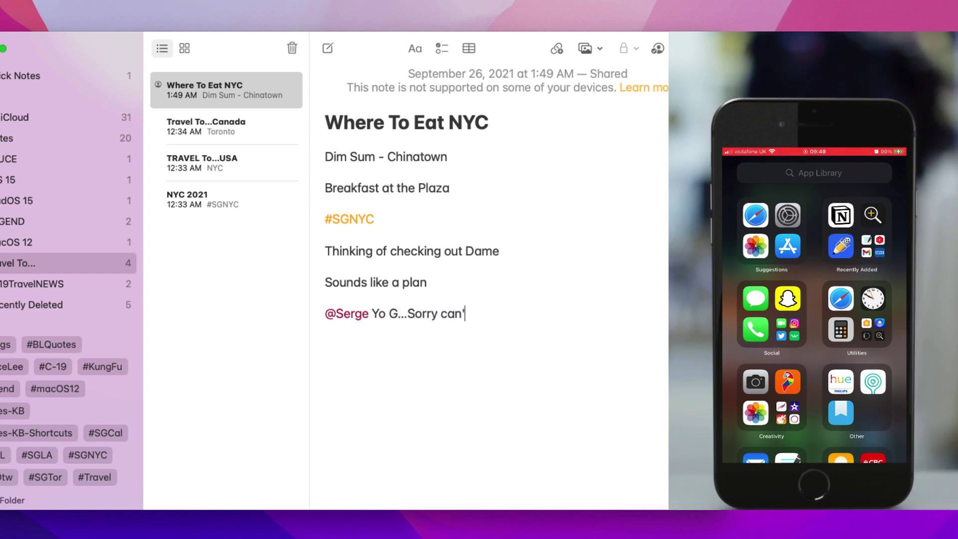
{"action": "type", "text": "t make it"}
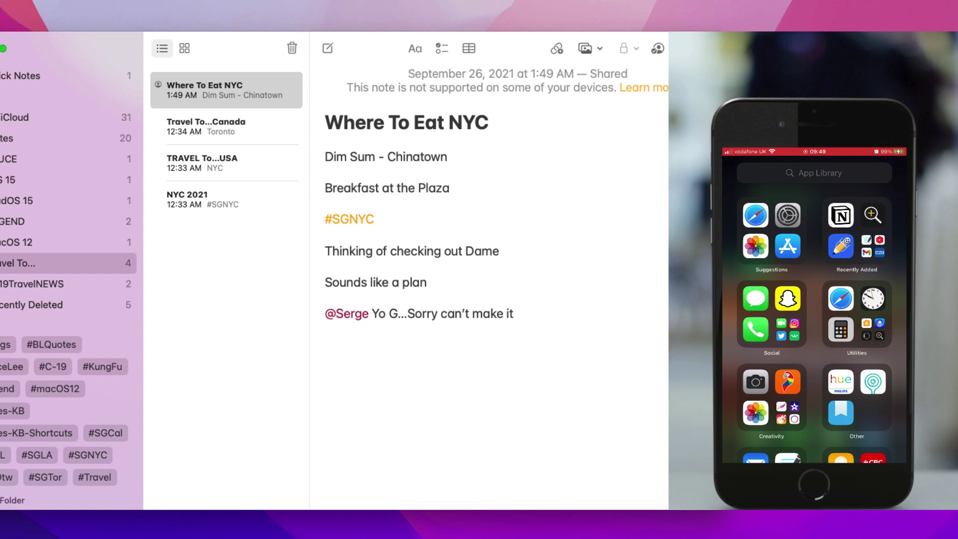
{"action": "type", "text": "...call me"}
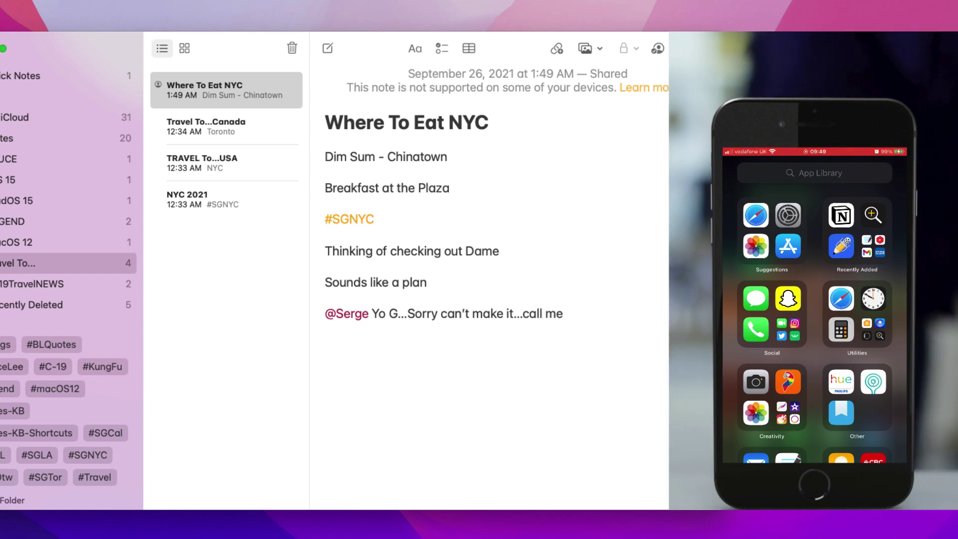